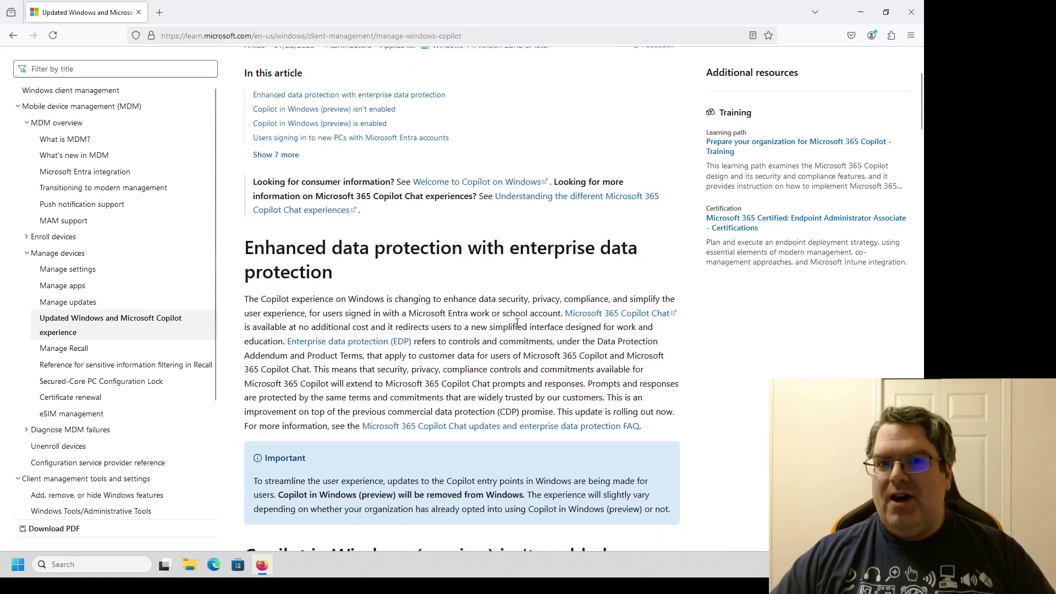
# Read through the Windows Copilot management article as far as the section on removing or preventing installation of the Copilot app.
pyautogui.scroll(-2, 509, 339)
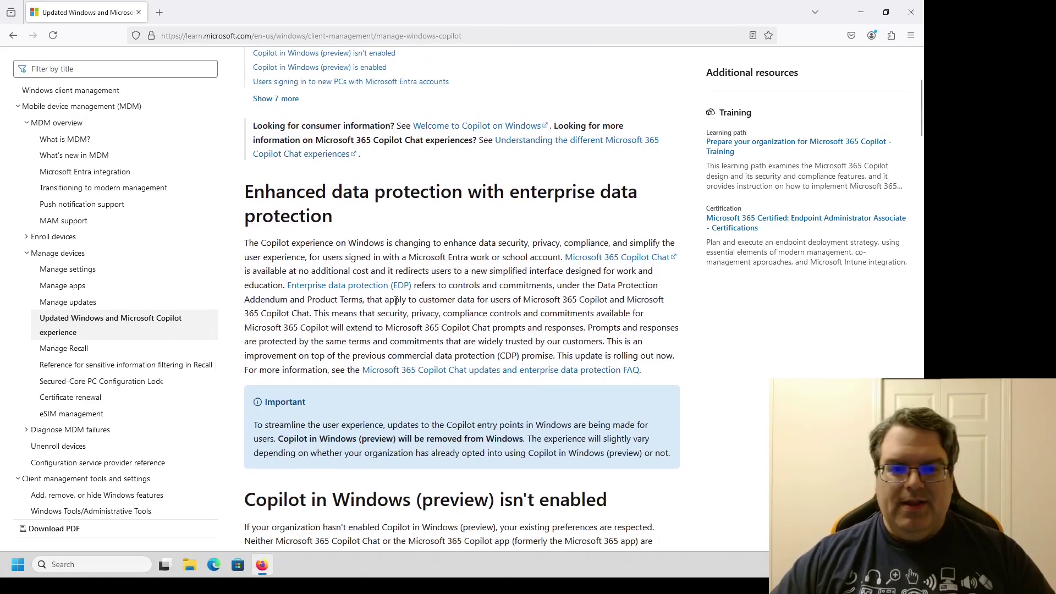
pyautogui.scroll(-2, 440, 275)
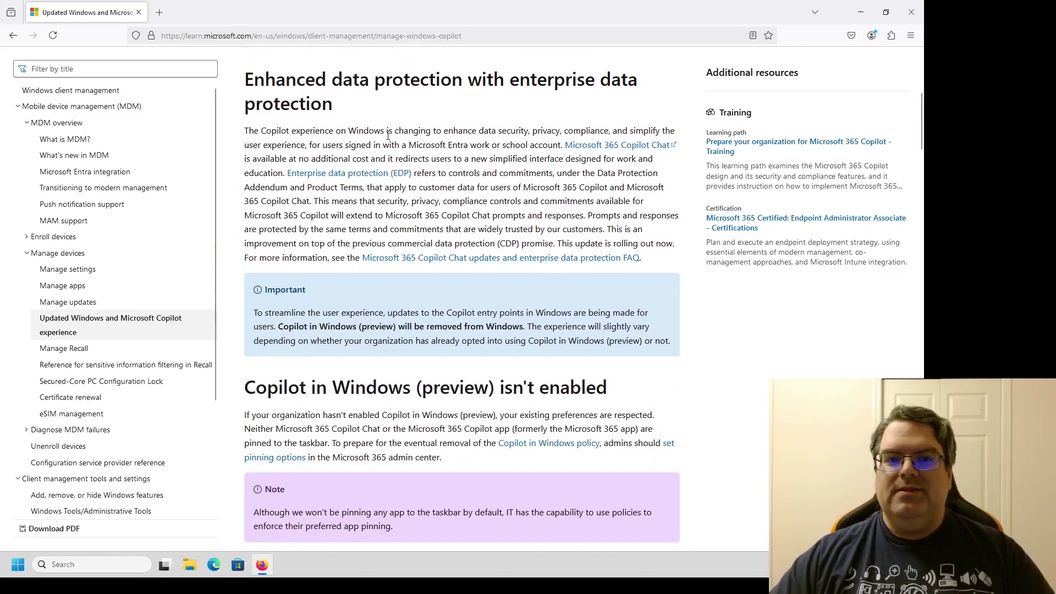
pyautogui.scroll(-9, 528, 250)
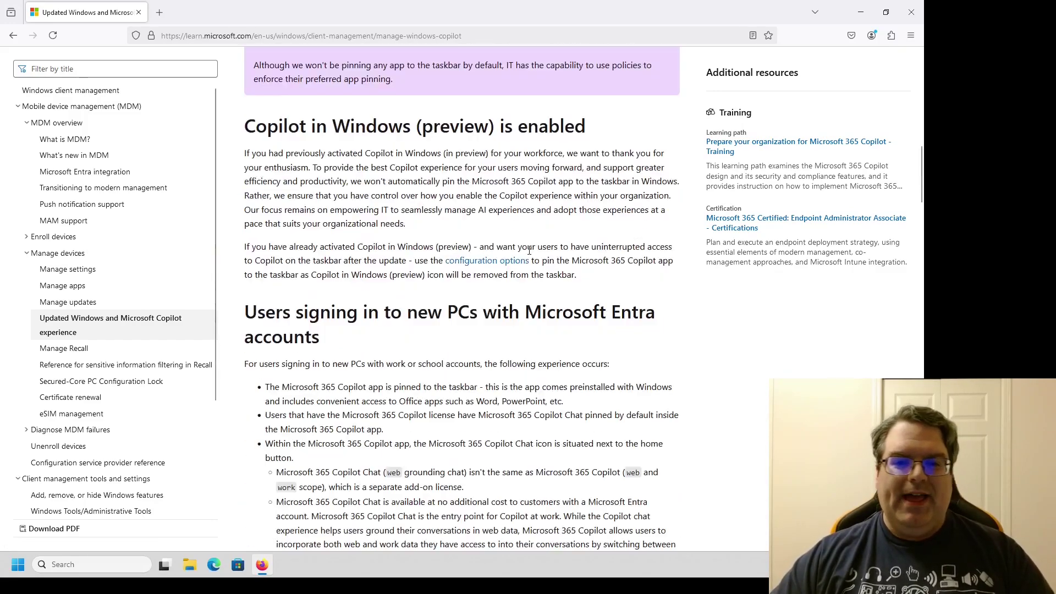
pyautogui.scroll(-3, 529, 251)
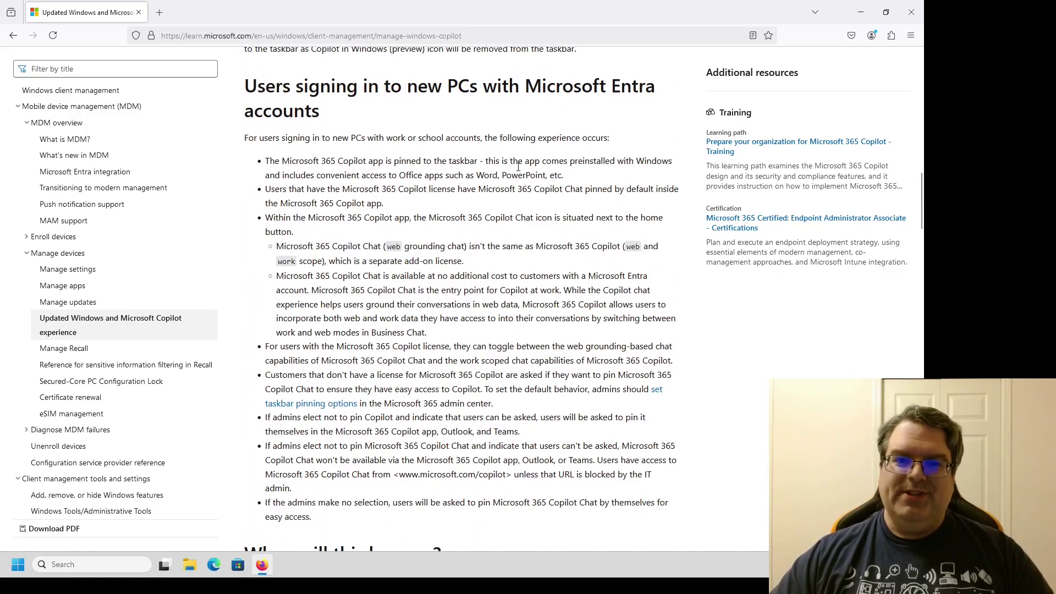
pyautogui.scroll(-1, 522, 171)
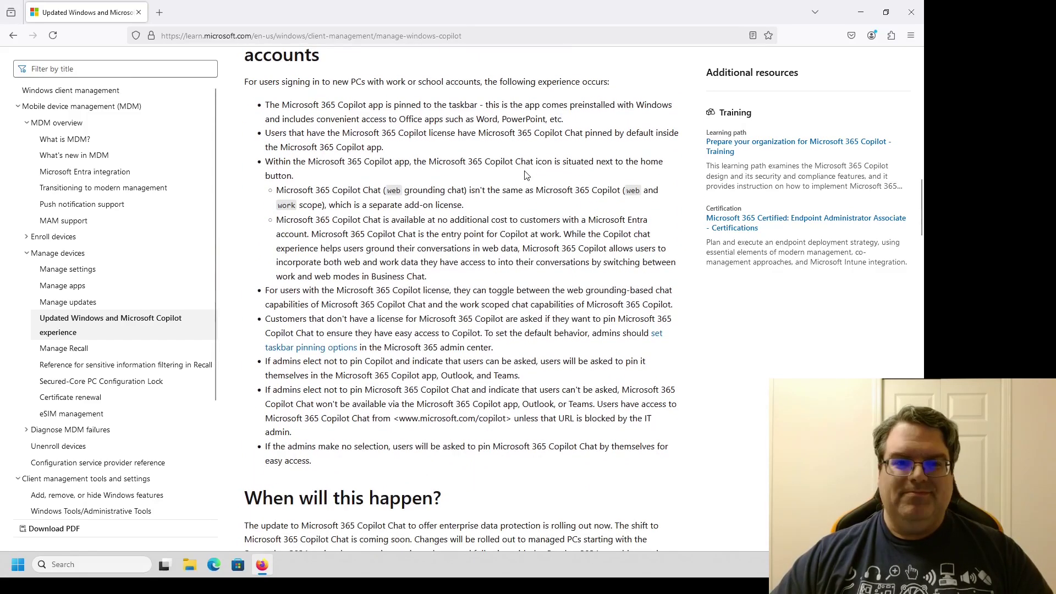
pyautogui.scroll(-5, 525, 177)
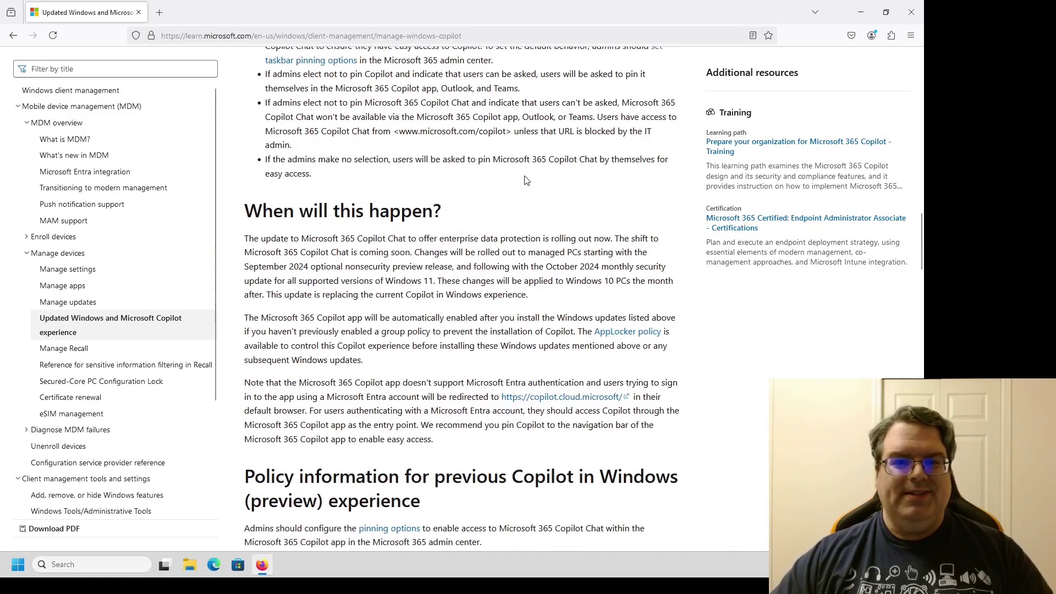
pyautogui.scroll(-2, 525, 181)
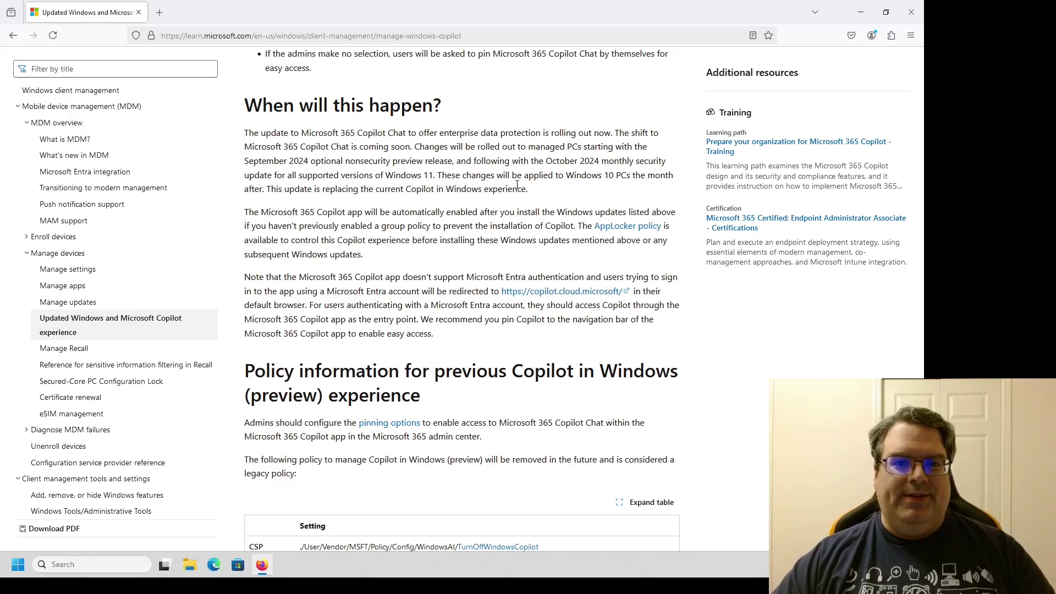
pyautogui.scroll(-1, 434, 194)
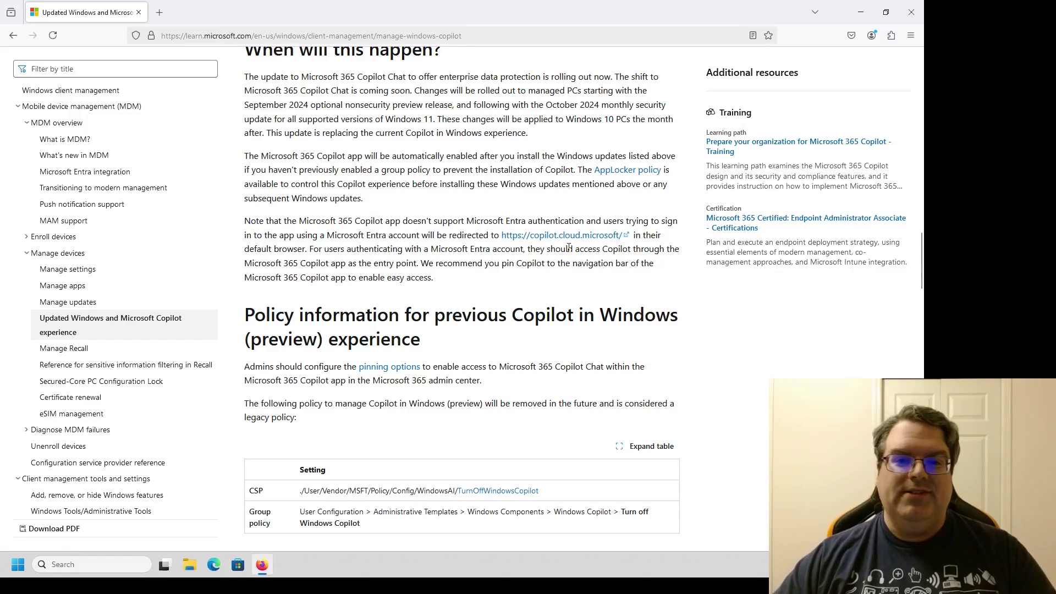
pyautogui.scroll(-3, 621, 280)
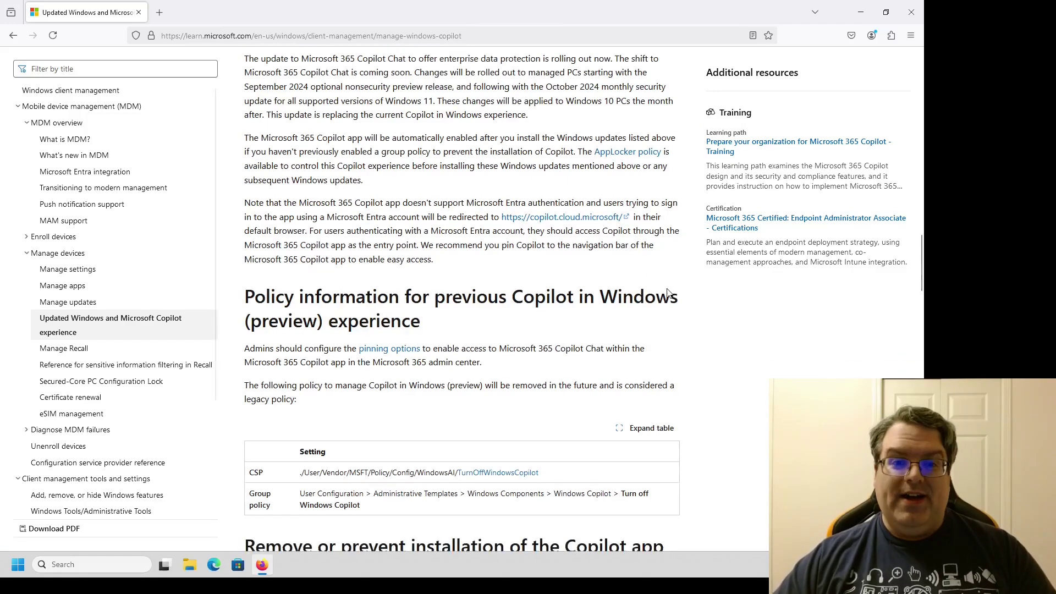
pyautogui.scroll(-4, 420, 208)
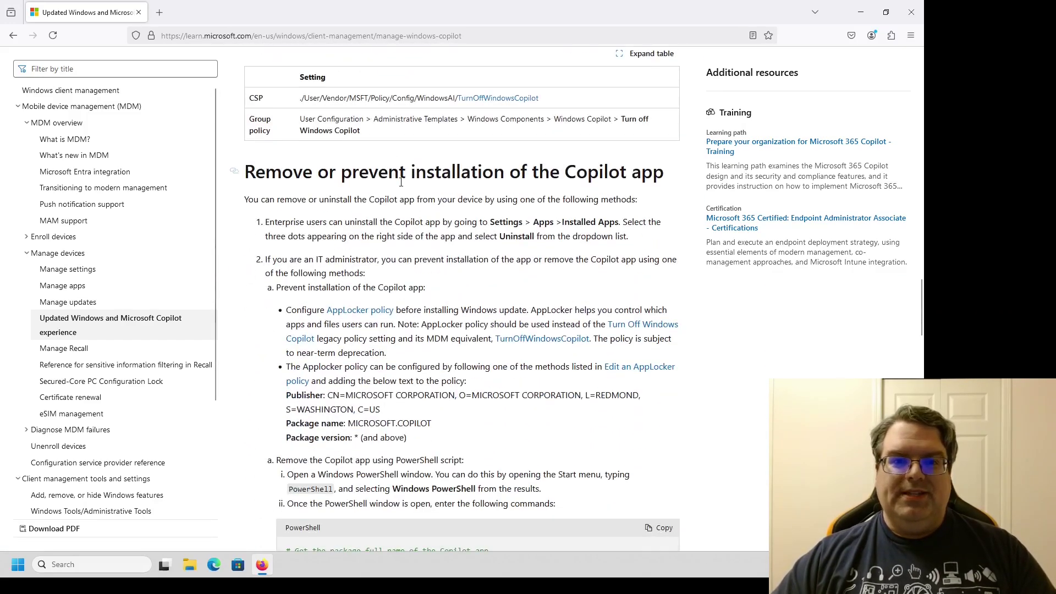
pyautogui.scroll(-1, 420, 208)
pyautogui.scroll(1, 414, 208)
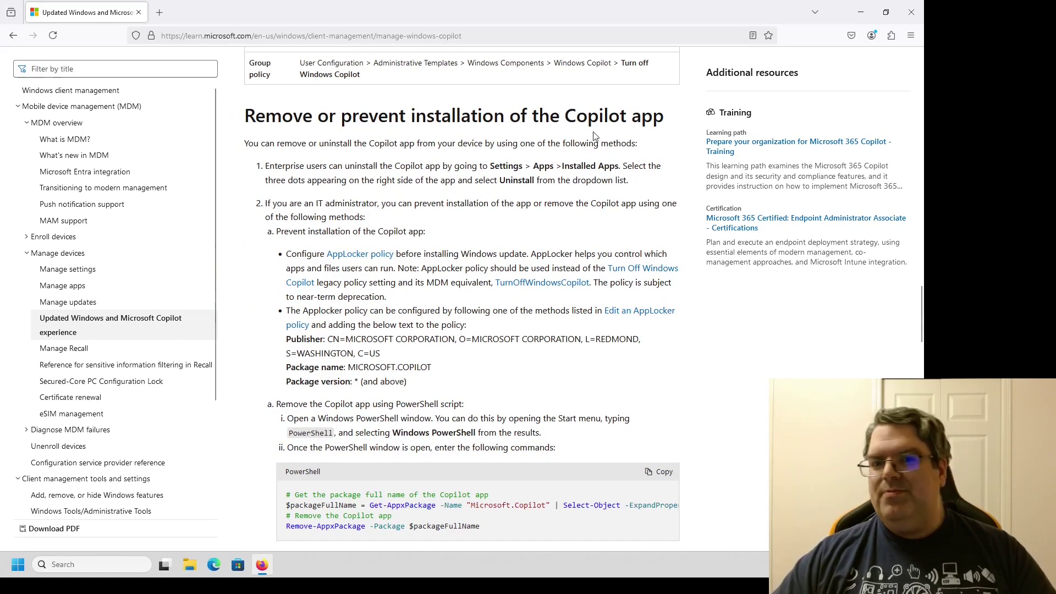
pyautogui.scroll(-1, 586, 143)
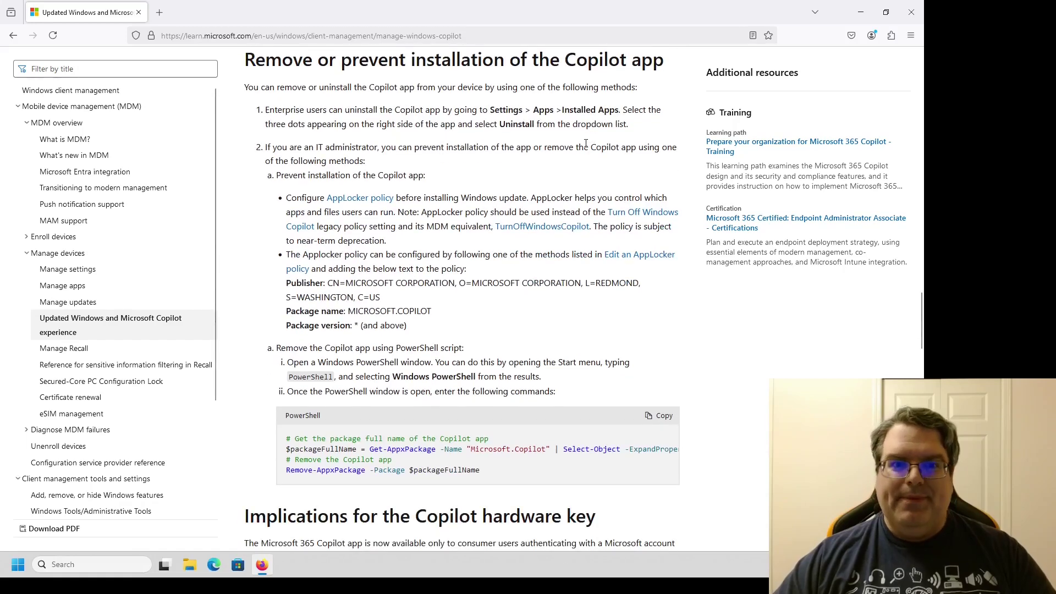
# Examine the article's items on preventing installation of the Copilot app and removing it using a PowerShell script.
pyautogui.moveTo(276, 175); pyautogui.dragTo(442, 183)
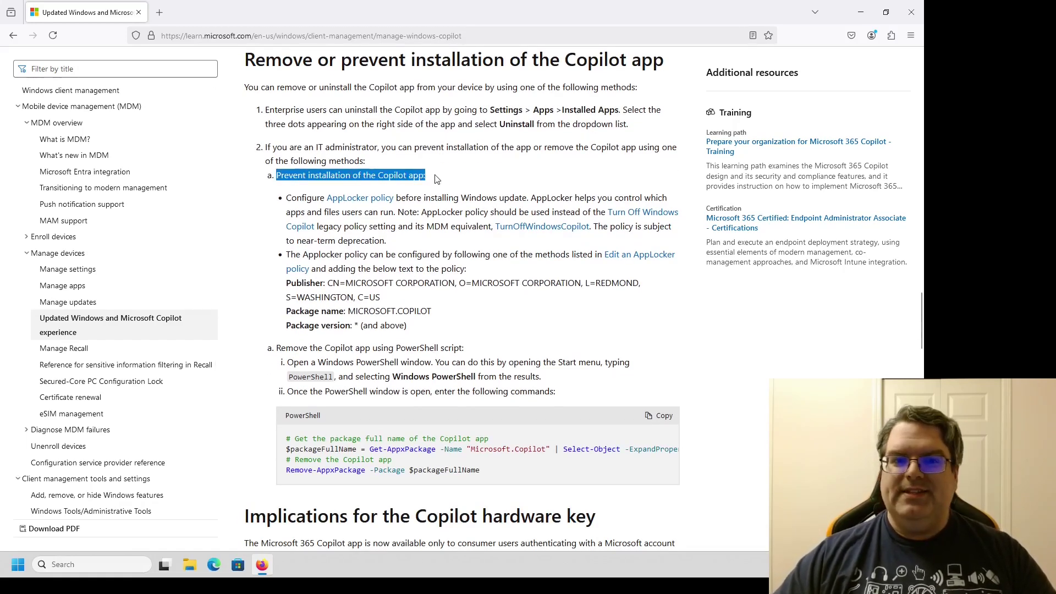
pyautogui.click(436, 178)
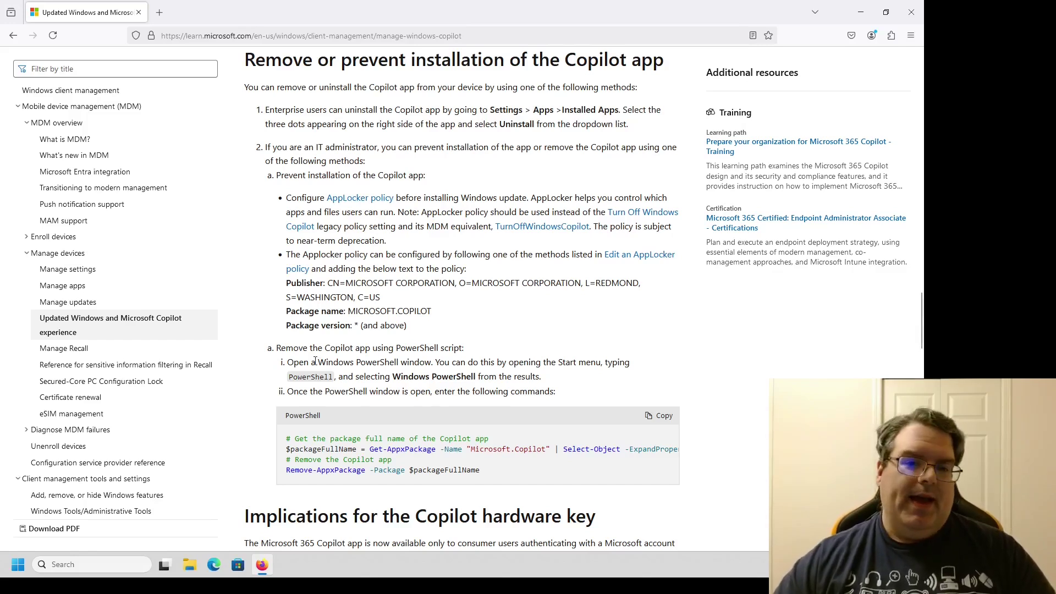
pyautogui.moveTo(471, 352); pyautogui.dragTo(259, 352)
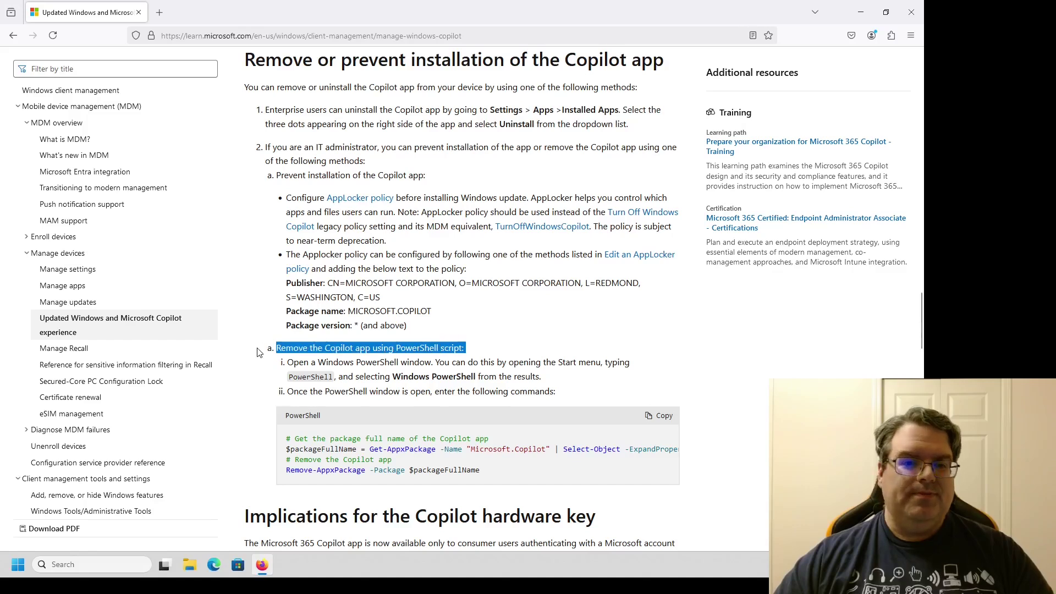
pyautogui.click(483, 349)
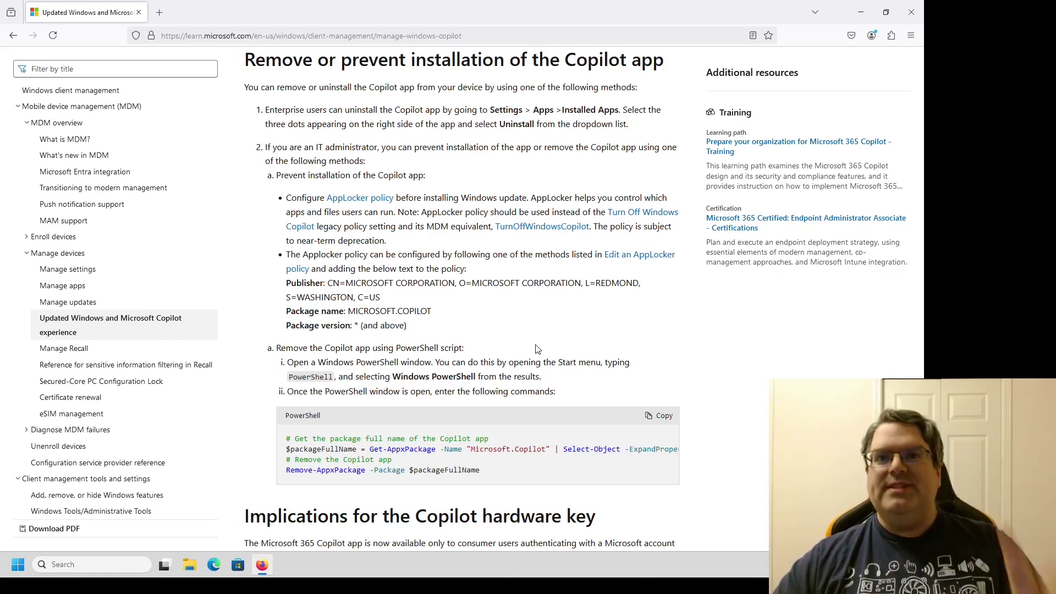
# Minimize the browser and launch the Local Group Policy Editor by searching for gpedit.msc.
pyautogui.click(862, 13)
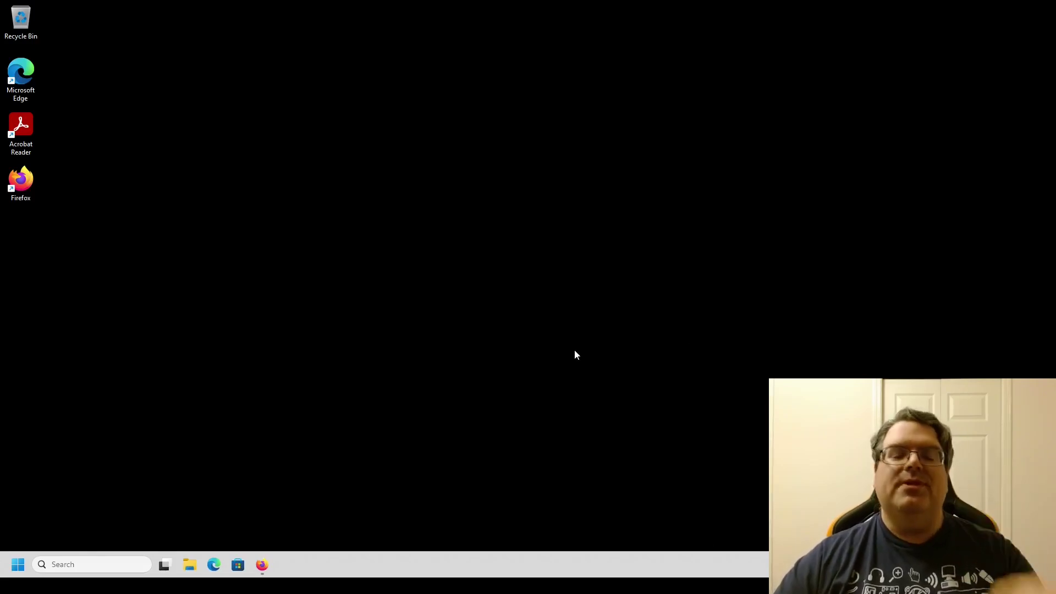
pyautogui.click(18, 565)
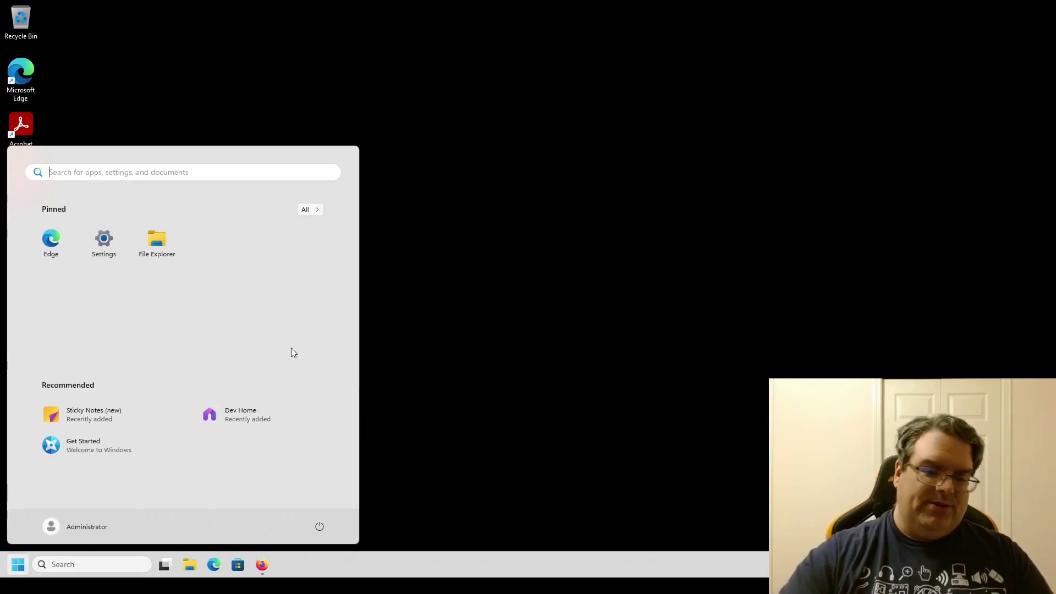
pyautogui.write('gpedit')
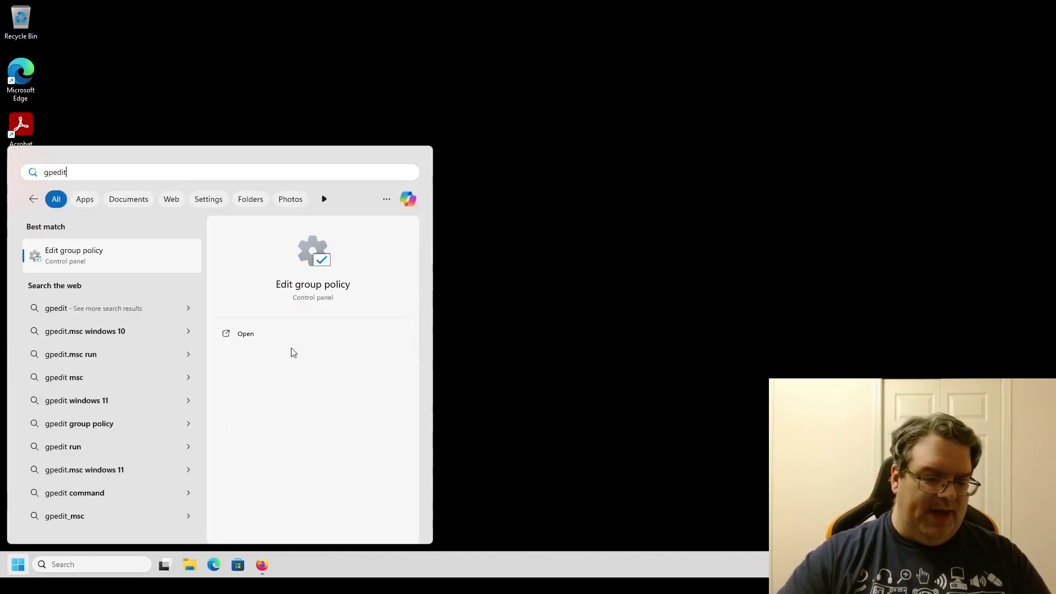
pyautogui.write('.msc')
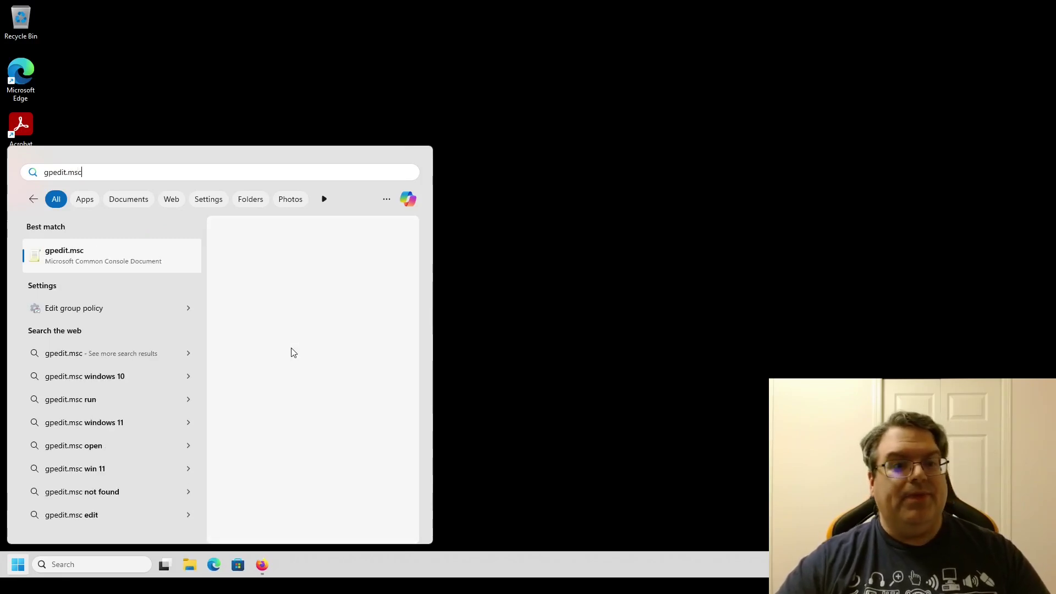
pyautogui.press('Return')
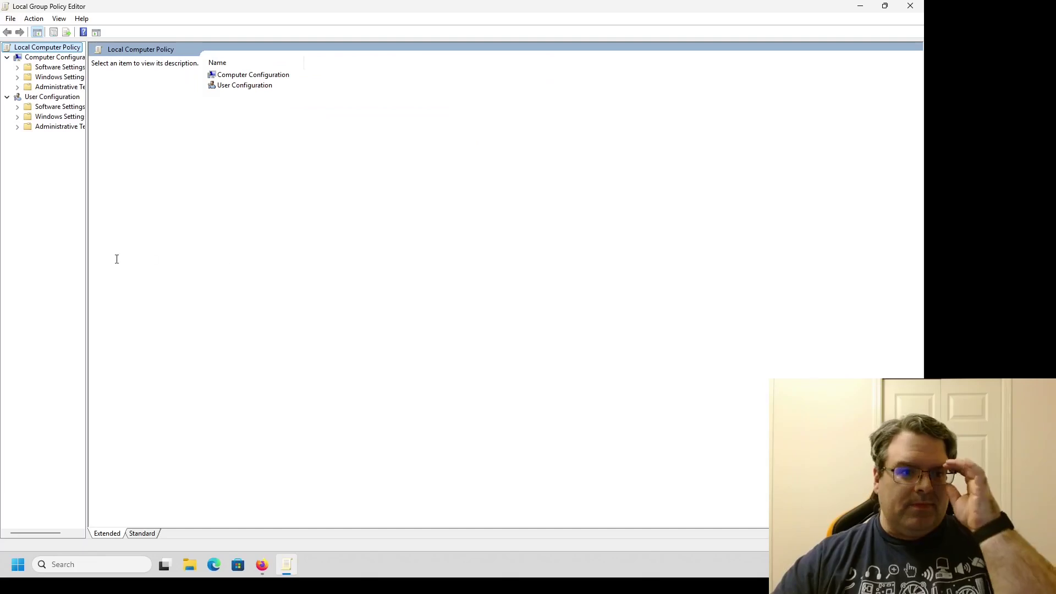
# Widen the policy tree and open AppLocker's Packaged app Rules under Computer Configuration, Windows Settings, Security Settings, Application Control Policies.
pyautogui.moveTo(85, 266); pyautogui.dragTo(163, 266)
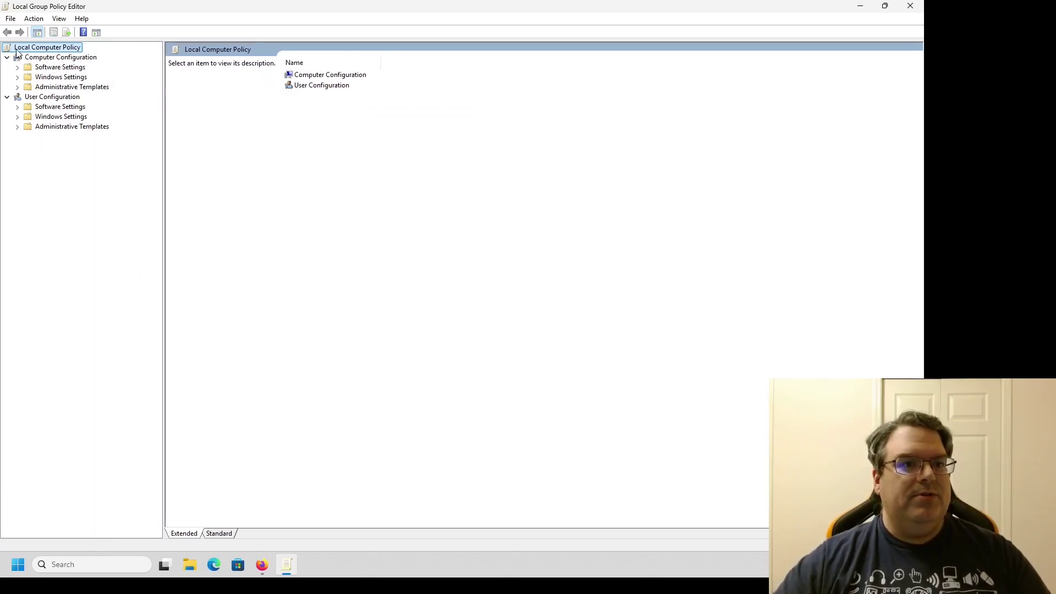
pyautogui.click(17, 77)
pyautogui.click(28, 117)
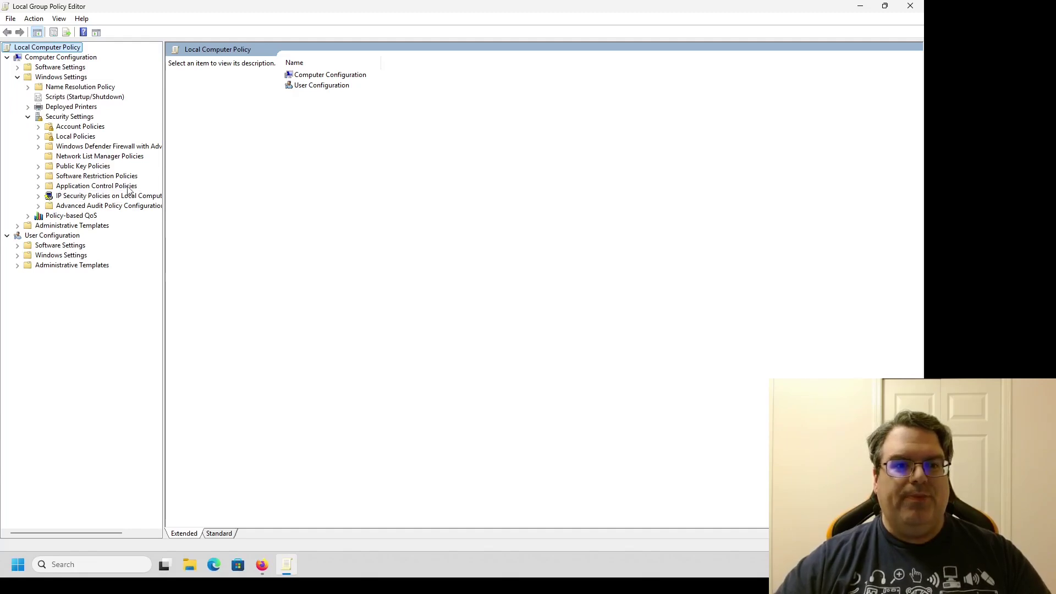
pyautogui.click(37, 187)
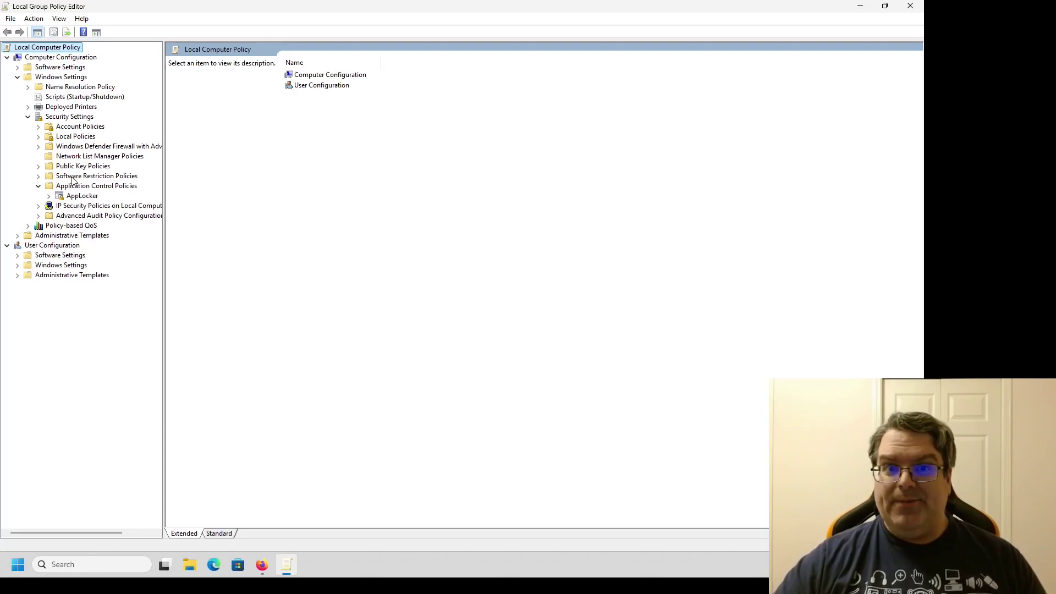
pyautogui.click(48, 196)
pyautogui.click(83, 197)
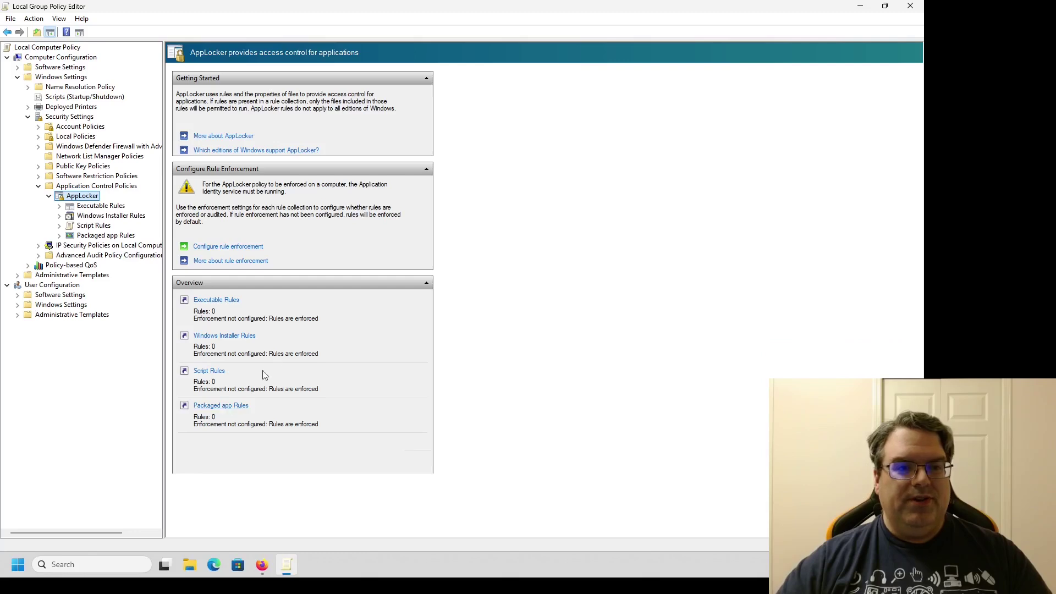
pyautogui.click(209, 407)
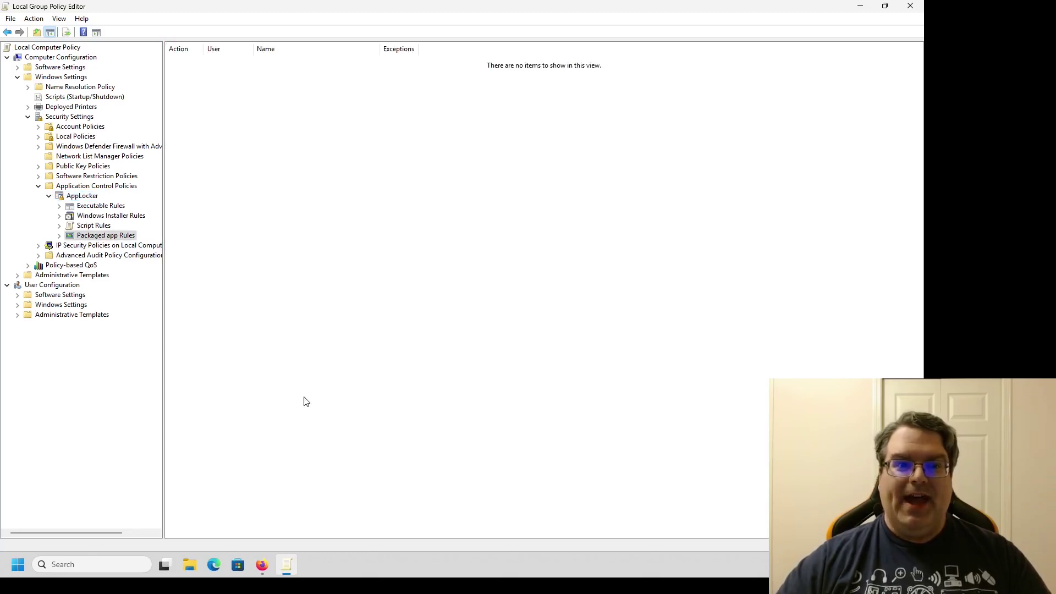
pyautogui.click(63, 239)
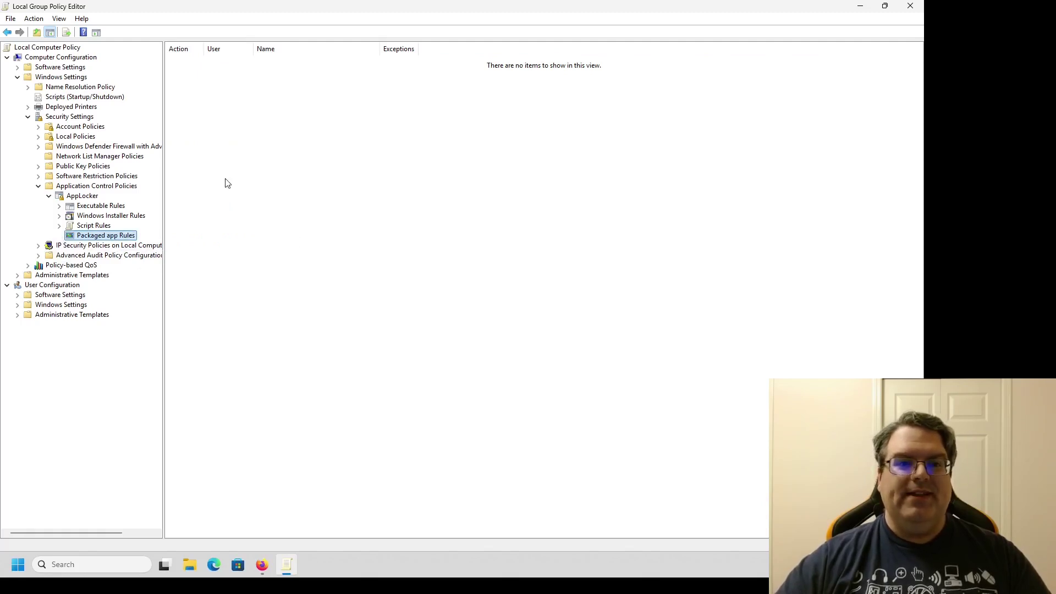
# Start a new packaged app rule with the action Deny for Everyone and proceed to its Publisher page.
pyautogui.rightClick(215, 156)
pyautogui.click(254, 161)
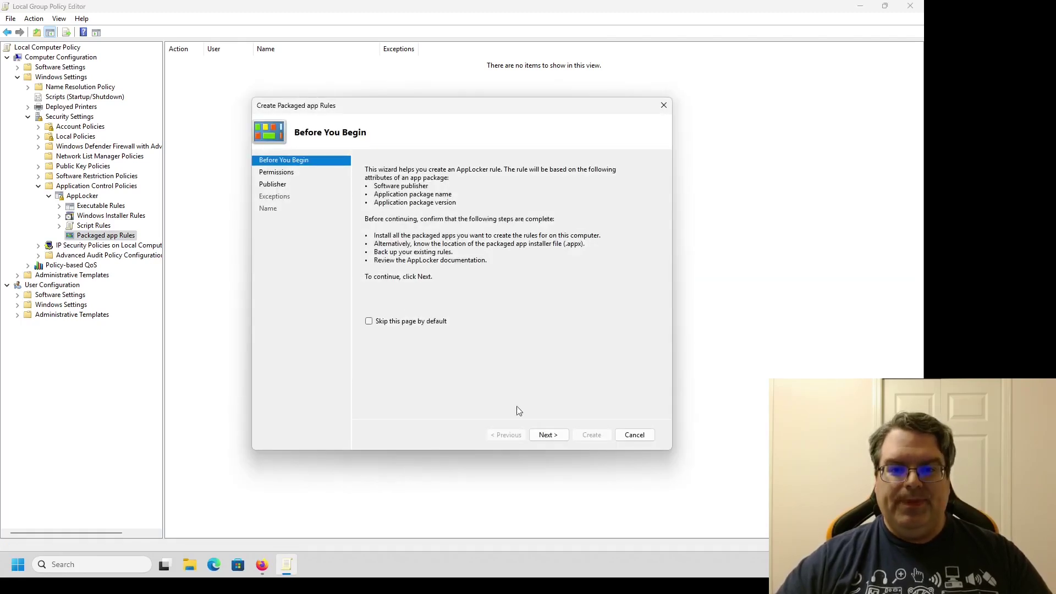
pyautogui.click(547, 435)
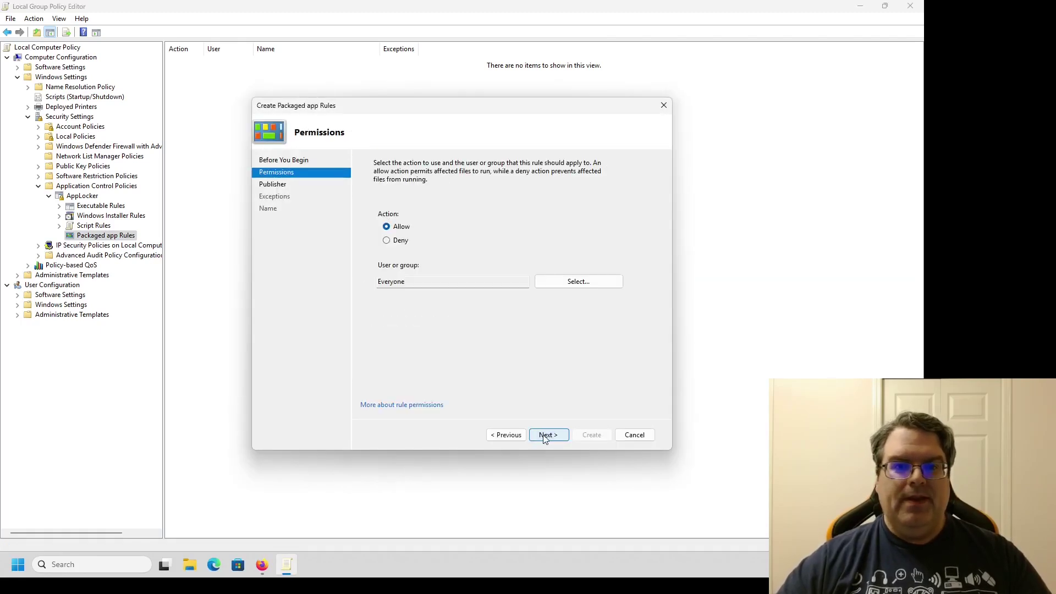
pyautogui.click(387, 241)
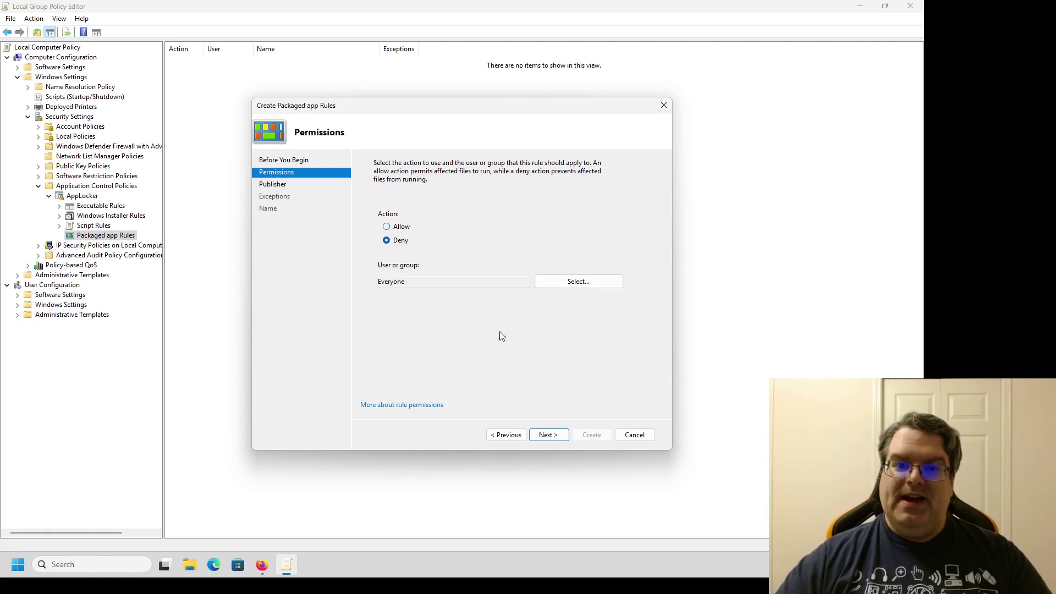
pyautogui.click(548, 435)
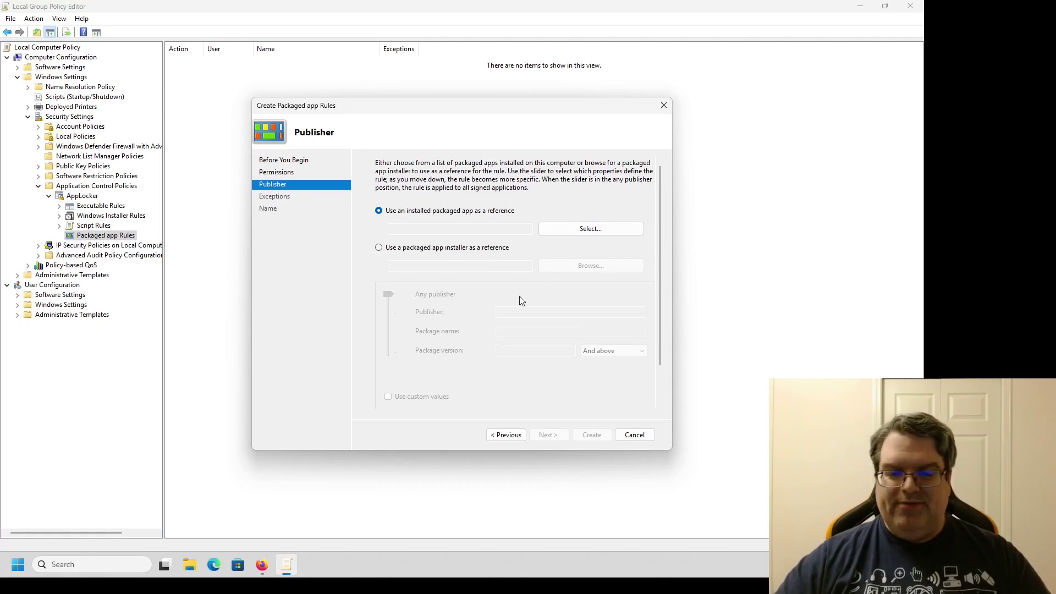
# Check the article's AppLocker values in the browser, and open the list of installed packaged apps for the rule's reference.
pyautogui.click(261, 564)
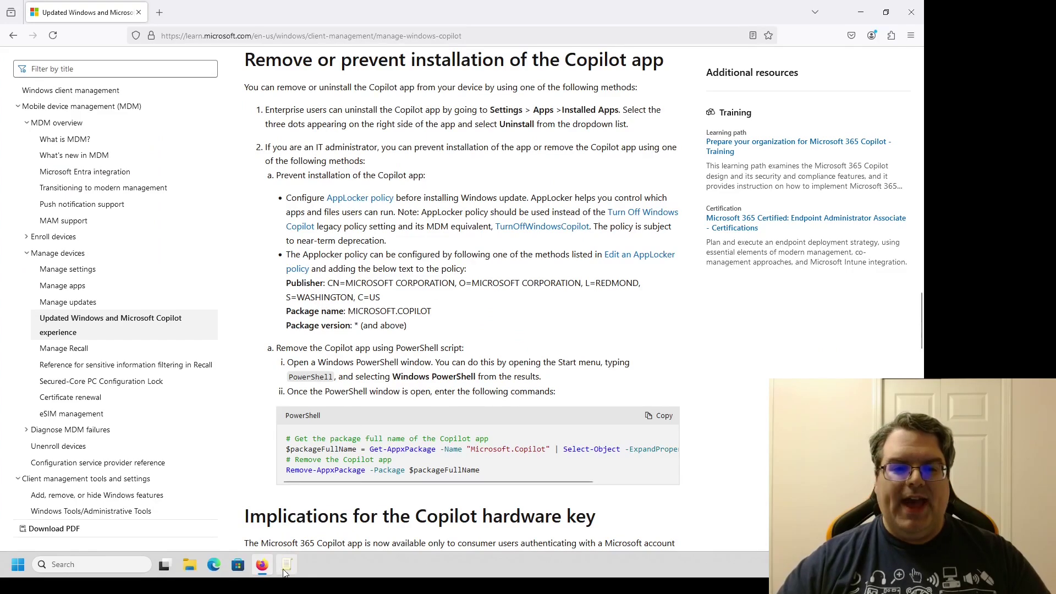
pyautogui.hotkey('alt', 'Tab')
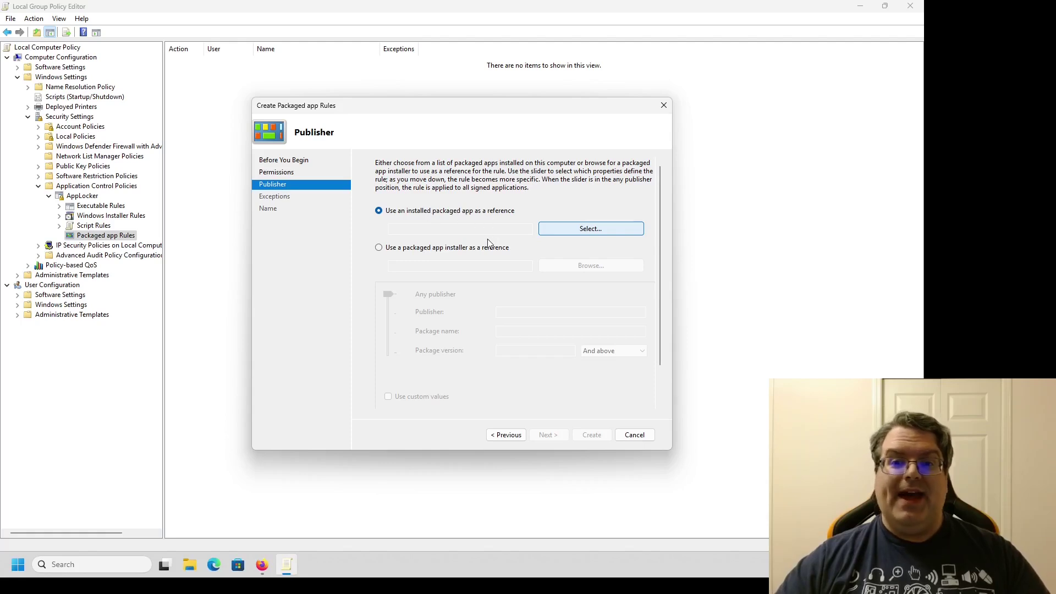
pyautogui.press('Return')
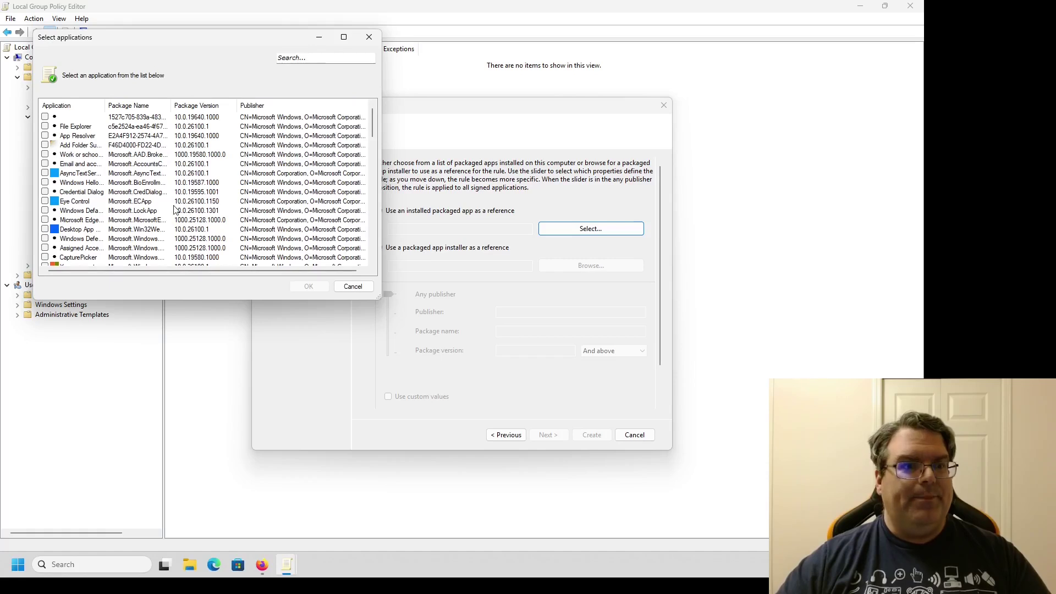
pyautogui.click(311, 61)
pyautogui.write('copilot')
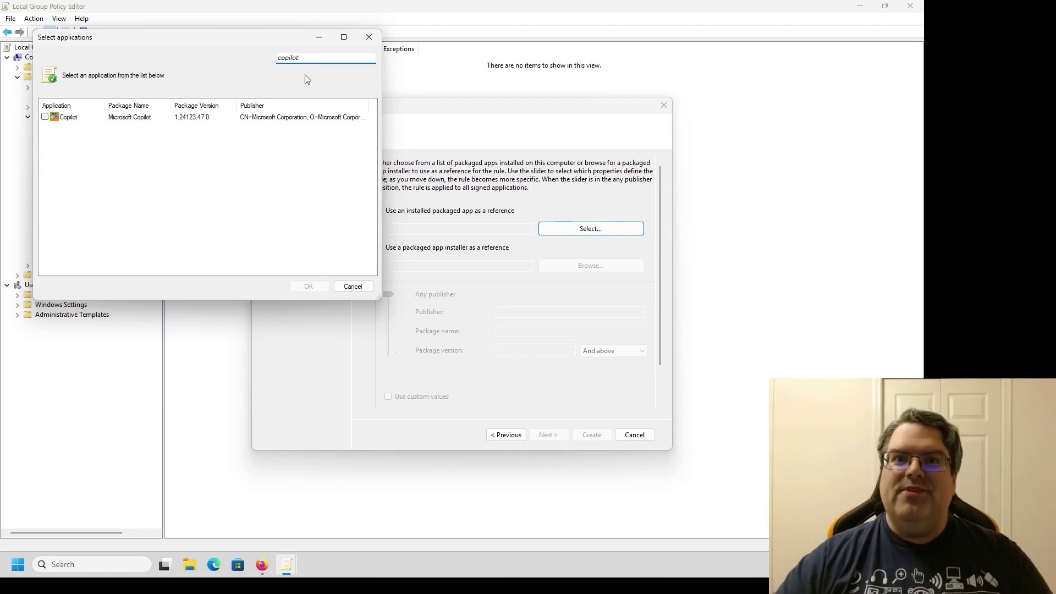
pyautogui.click(45, 117)
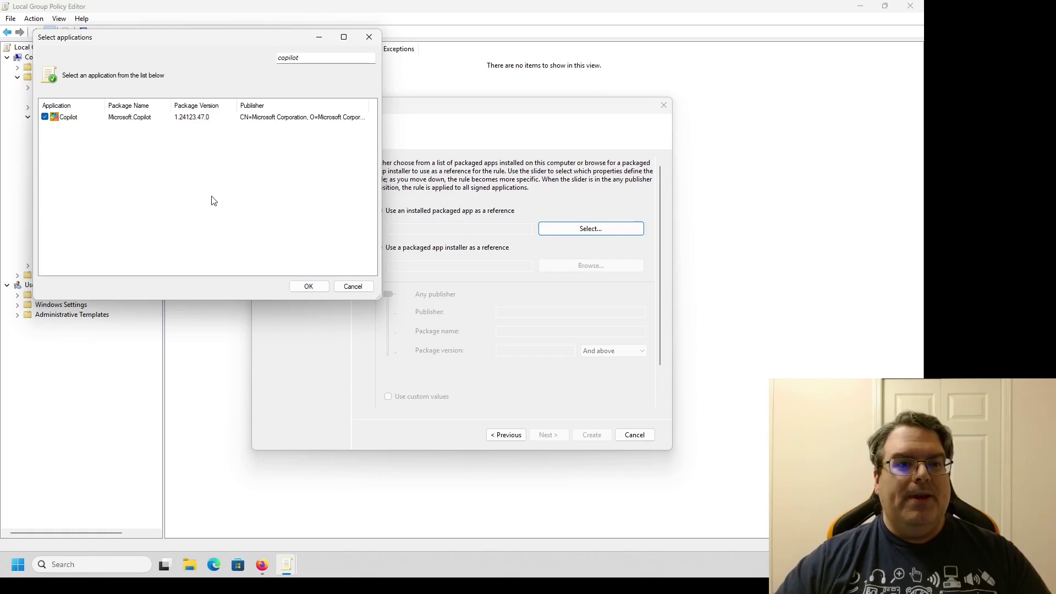
pyautogui.click(45, 116)
pyautogui.moveTo(306, 61); pyautogui.dragTo(260, 58)
pyautogui.press('BackSpace')
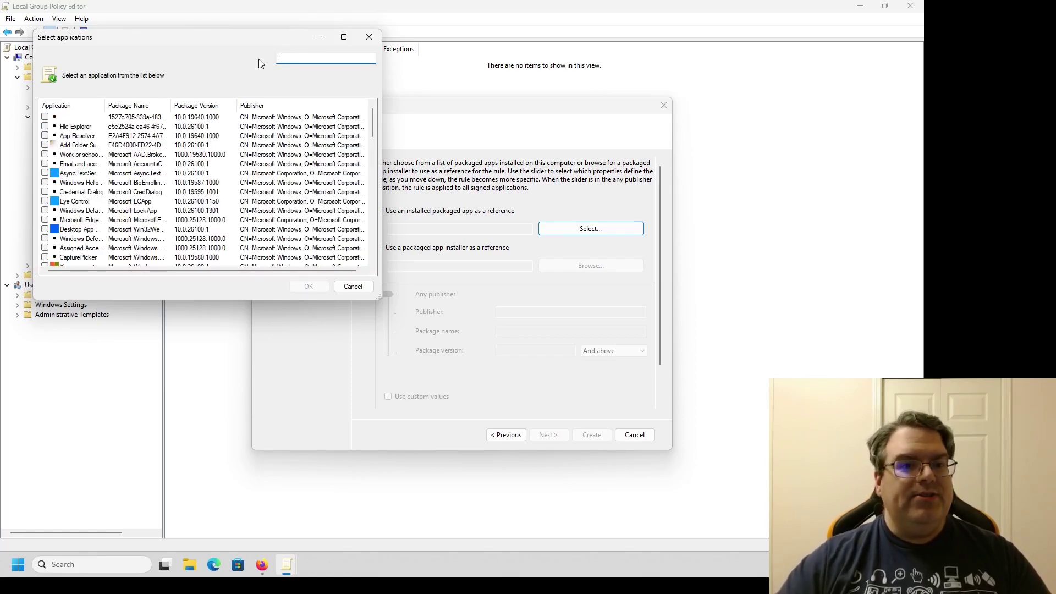
# Choose Narrator as the rule's installed reference app and enable custom values for the publisher condition.
pyautogui.scroll(-4, 192, 165)
pyautogui.click(46, 174)
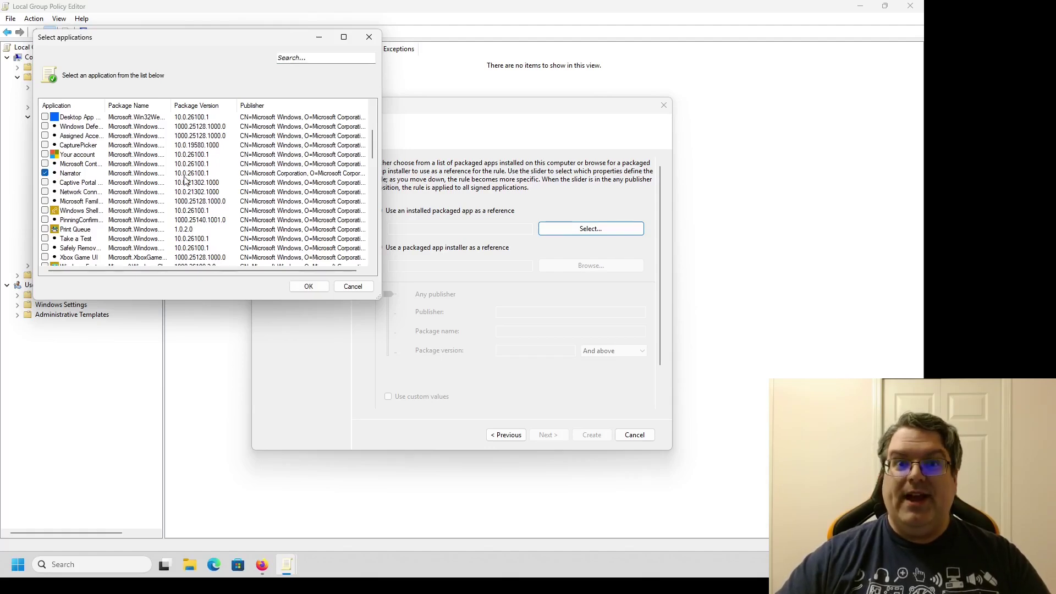
pyautogui.click(309, 287)
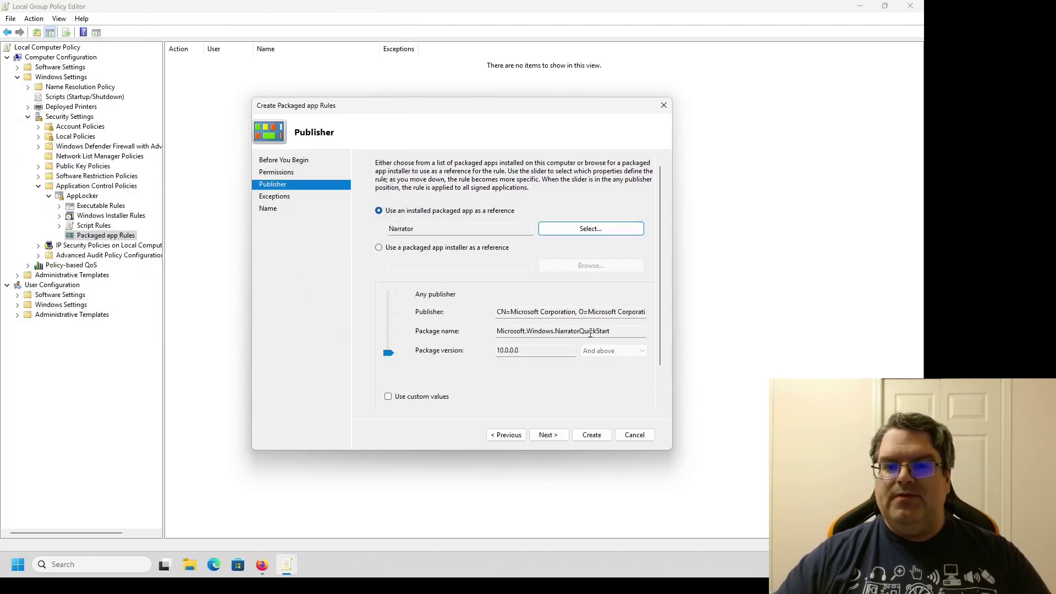
pyautogui.click(388, 397)
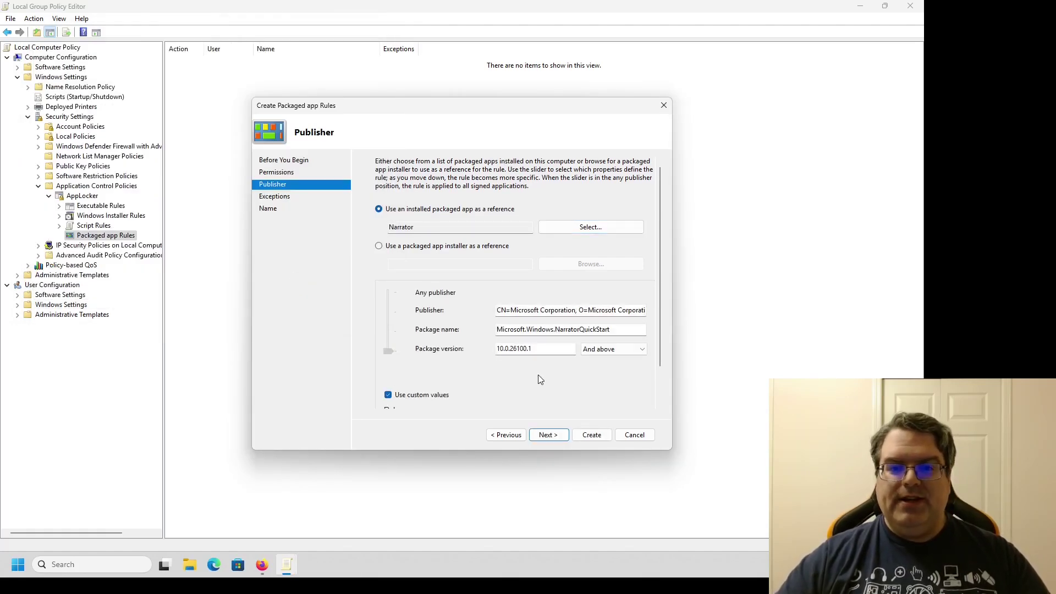
# Copy the package name MICROSOFT.COPILOT from the article in the browser and return to the rule wizard.
pyautogui.click(638, 332)
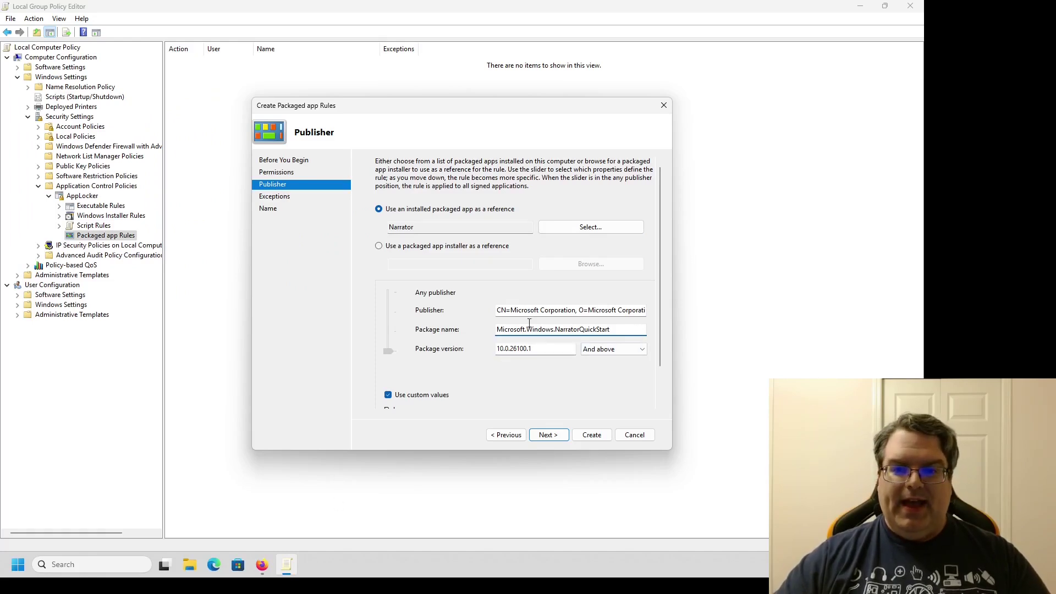
pyautogui.click(261, 566)
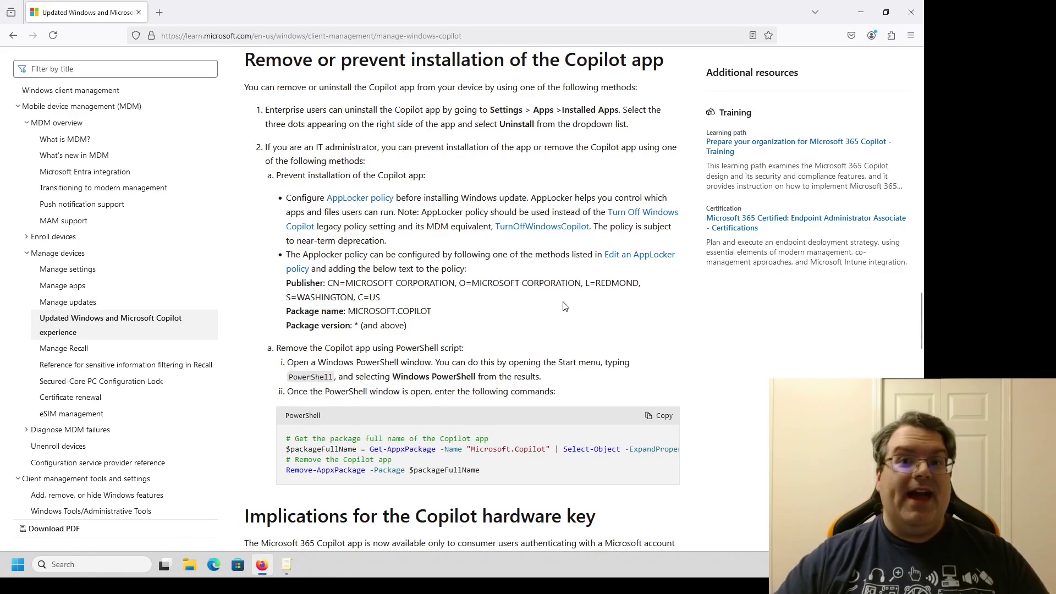
pyautogui.moveTo(434, 311); pyautogui.dragTo(350, 311)
pyautogui.hotkey('ctrl', 'c')
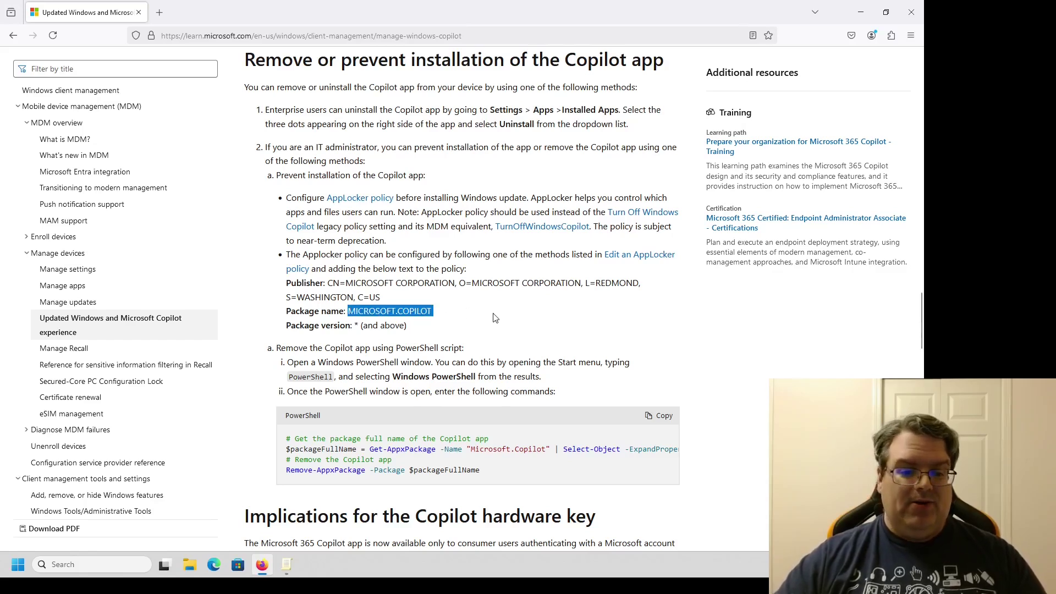
pyautogui.click(468, 317)
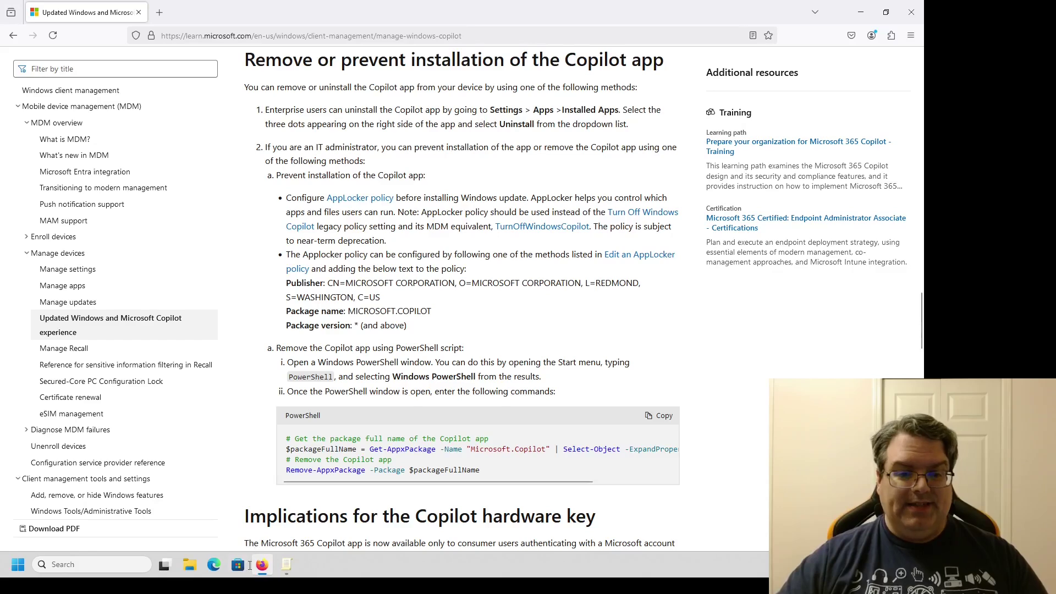
pyautogui.hotkey('alt', 'Tab')
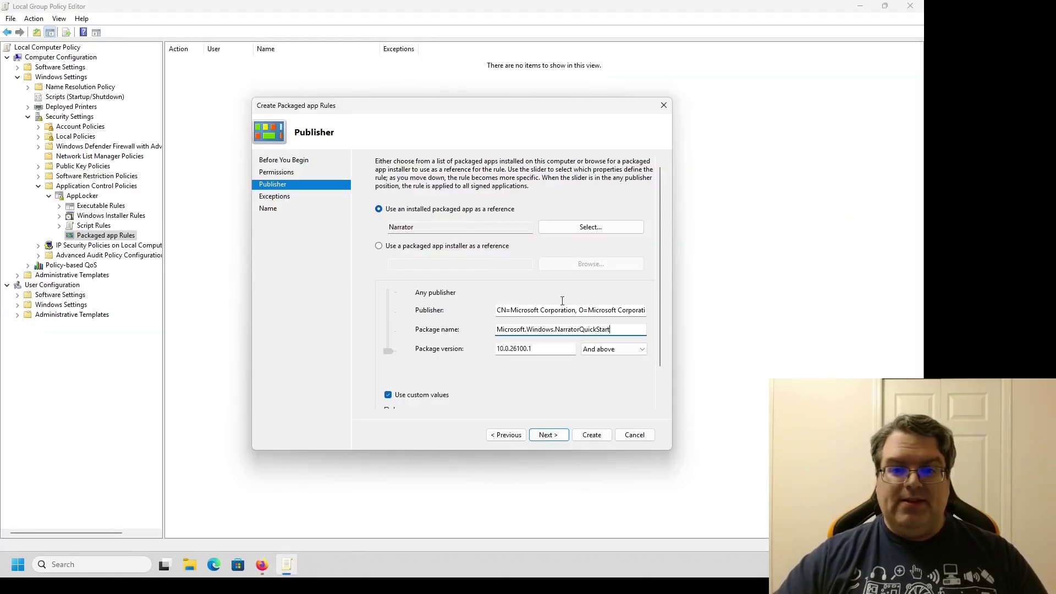
# Compare the rule's full publisher string with the publisher given in the browser article.
pyautogui.click(608, 312)
pyautogui.press('Right')
pyautogui.press('Right')
pyautogui.press('Right')
pyautogui.press('Right')
pyautogui.press('Right')
pyautogui.press('Right')
pyautogui.press('Right')
pyautogui.press('Right')
pyautogui.press('Right')
pyautogui.press('Right')
pyautogui.press('Right')
pyautogui.press('Right')
pyautogui.press('Right')
pyautogui.press('Right')
pyautogui.press('Right')
pyautogui.press('Right')
pyautogui.press('Right')
pyautogui.press('Right')
pyautogui.press('Right')
pyautogui.press('Right')
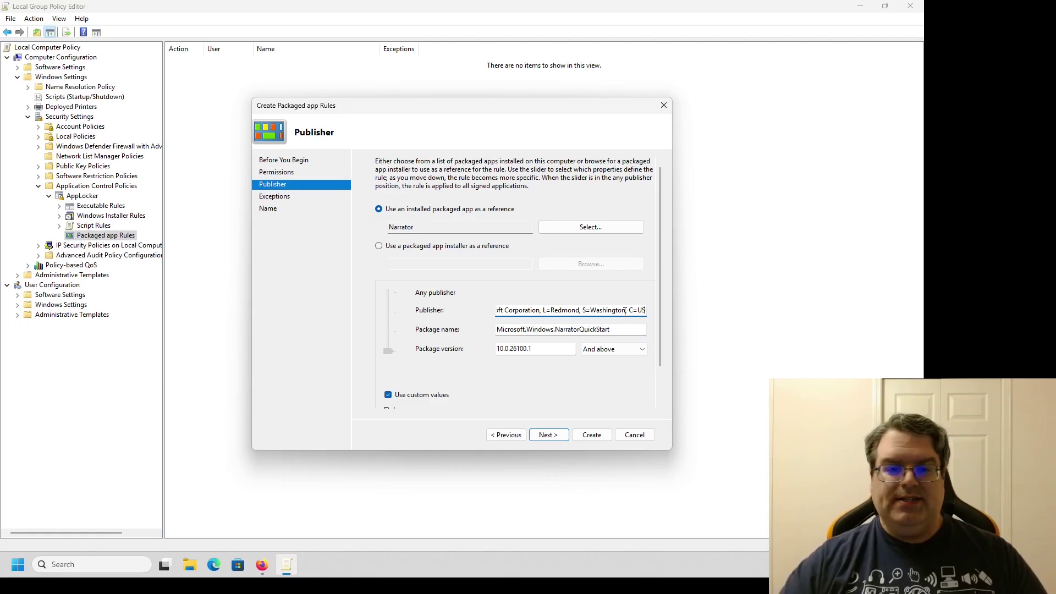
pyautogui.click(263, 566)
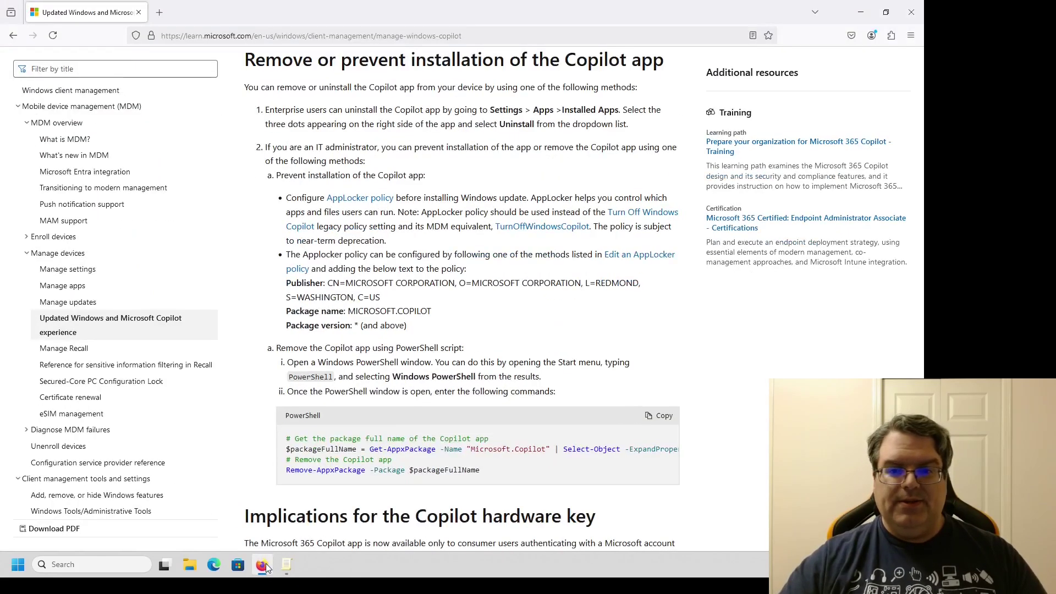
pyautogui.click(287, 565)
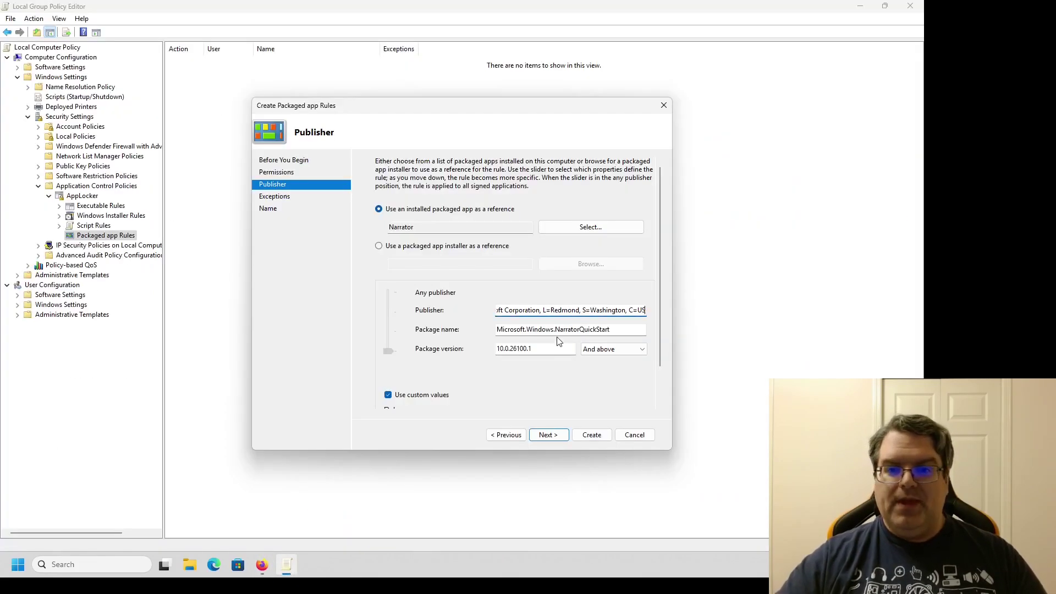
# Replace the rule's package name with Microsoft.Copilot.
pyautogui.moveTo(628, 332); pyautogui.dragTo(499, 331)
pyautogui.hotkey('ctrl', 'v')
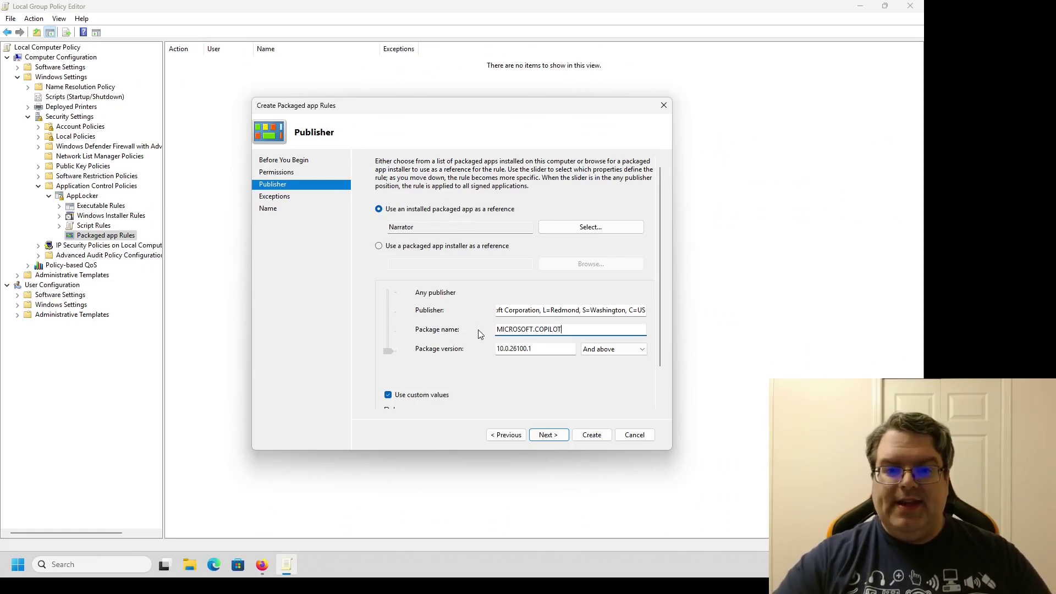
pyautogui.press('BackSpace')
pyautogui.press('BackSpace')
pyautogui.press('BackSpace')
pyautogui.press('BackSpace')
pyautogui.press('BackSpace')
pyautogui.press('BackSpace')
pyautogui.press('BackSpace')
pyautogui.press('BackSpace')
pyautogui.press('BackSpace')
pyautogui.press('BackSpace')
pyautogui.press('BackSpace')
pyautogui.press('BackSpace')
pyautogui.press('BackSpace')
pyautogui.press('BackSpace')
pyautogui.press('BackSpace')
pyautogui.press('BackSpace')
pyautogui.write('Microsoft.')
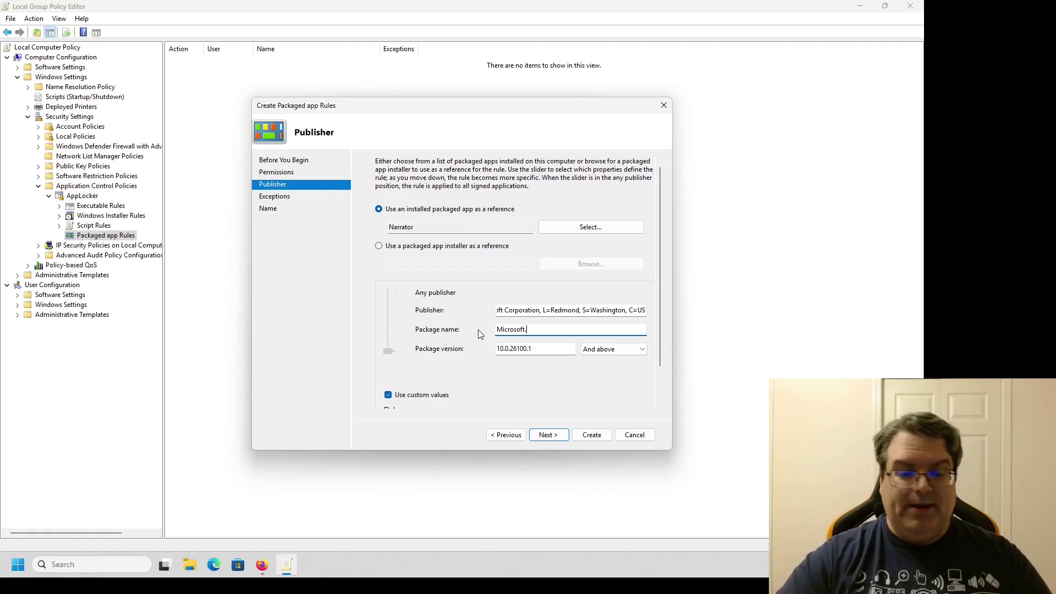
pyautogui.write('Copilot')
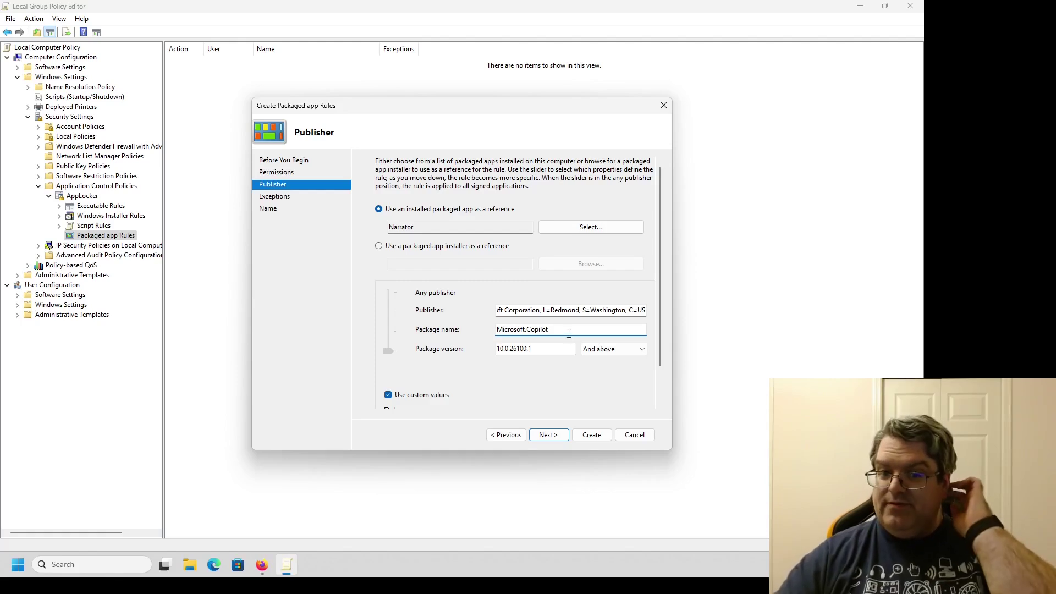
# Set the rule's package version to * and proceed to the Exceptions page.
pyautogui.doubleClick(543, 348)
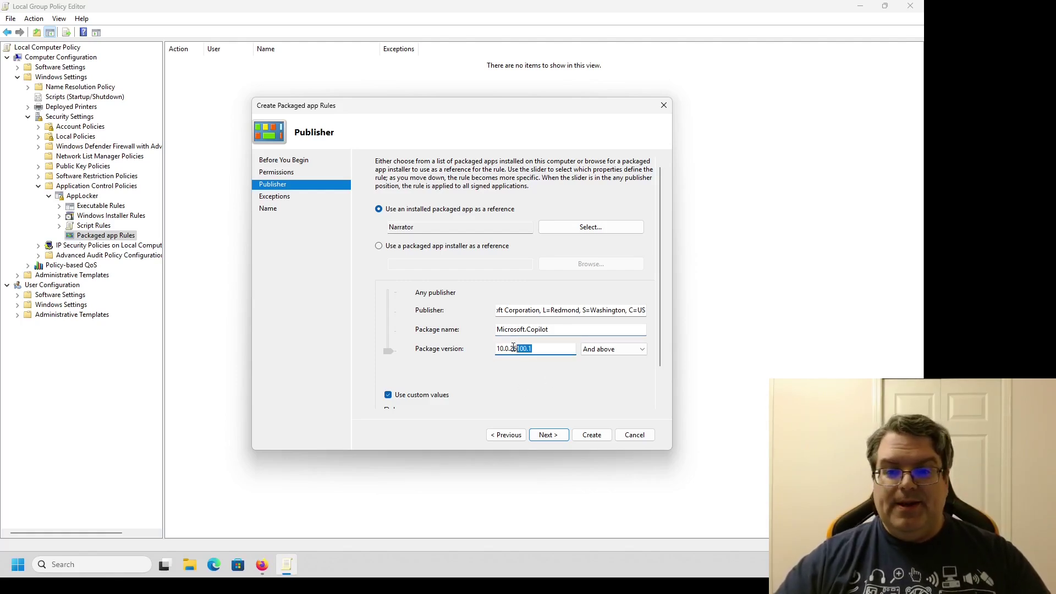
pyautogui.click(543, 348)
pyautogui.moveTo(543, 348); pyautogui.dragTo(467, 349)
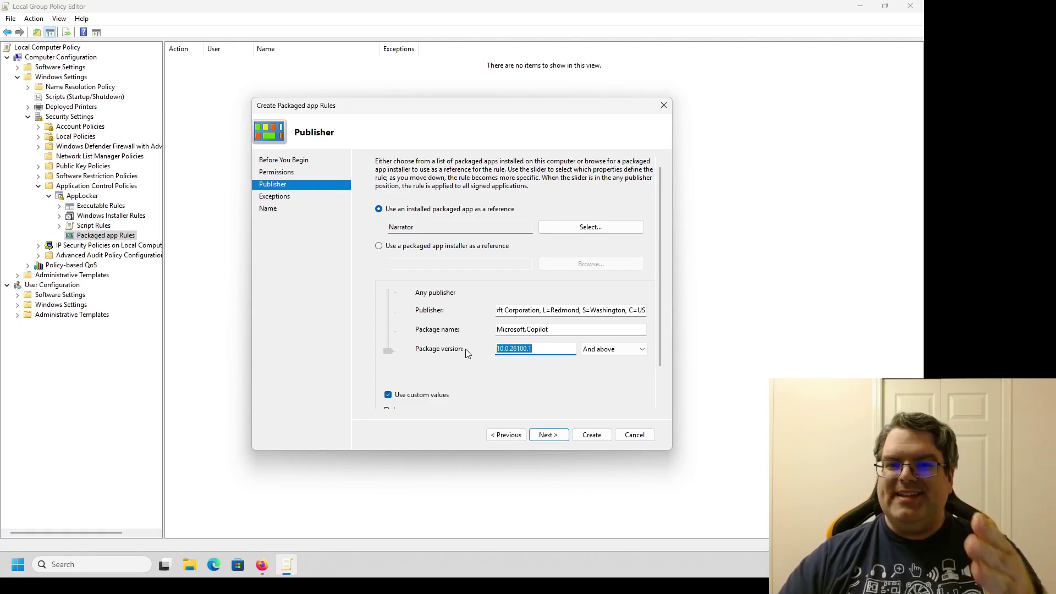
pyautogui.press('BackSpace')
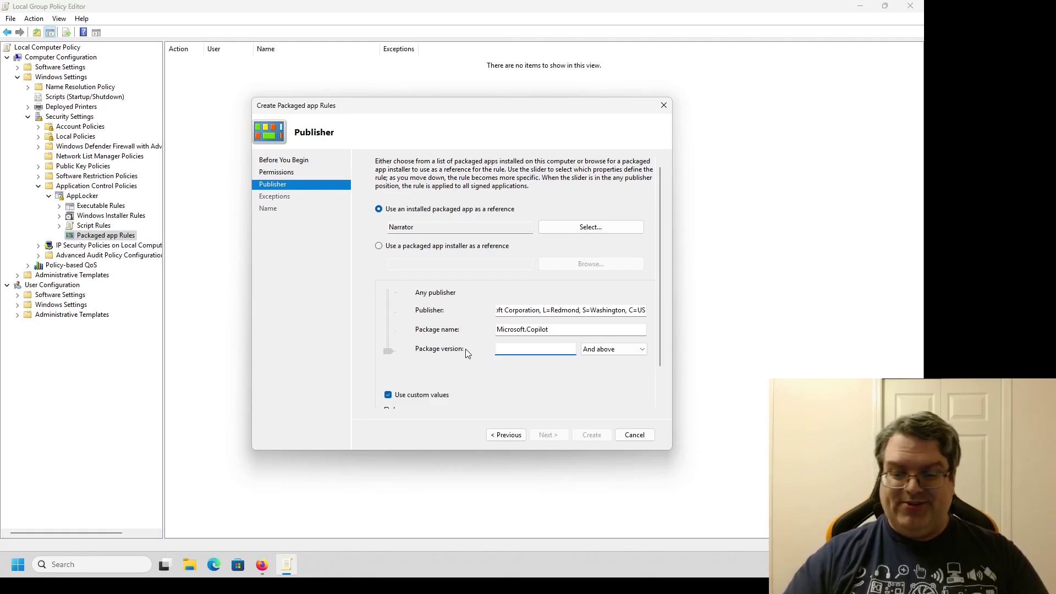
pyautogui.write('*')
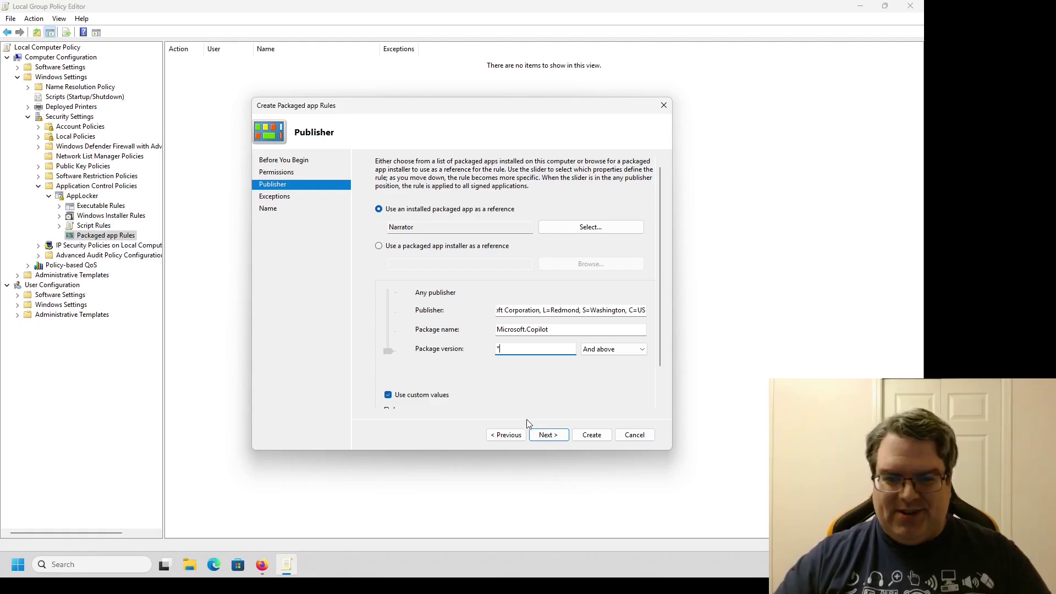
pyautogui.scroll(-1, 547, 380)
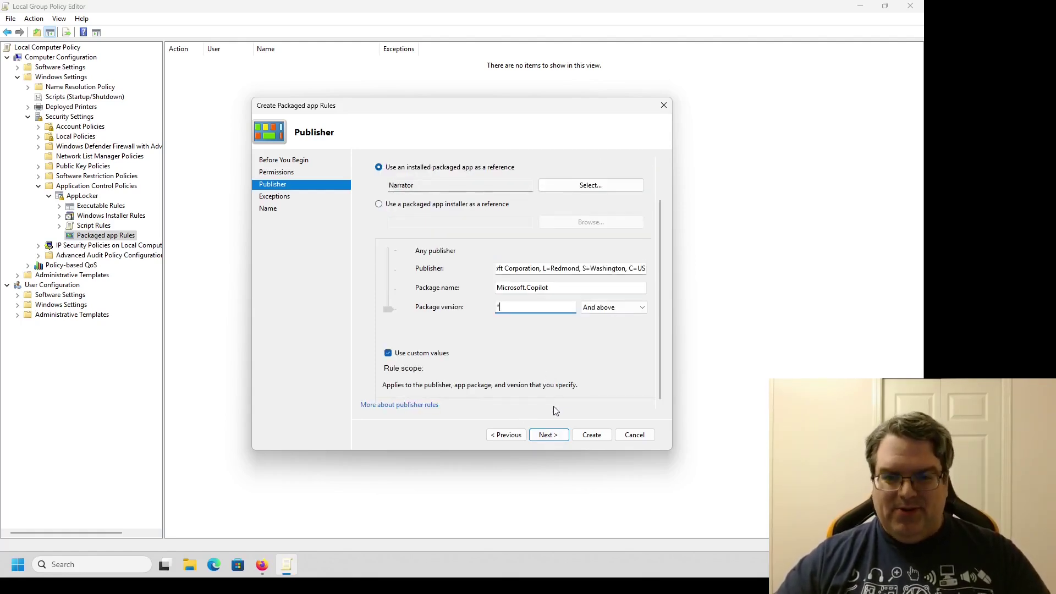
pyautogui.click(549, 435)
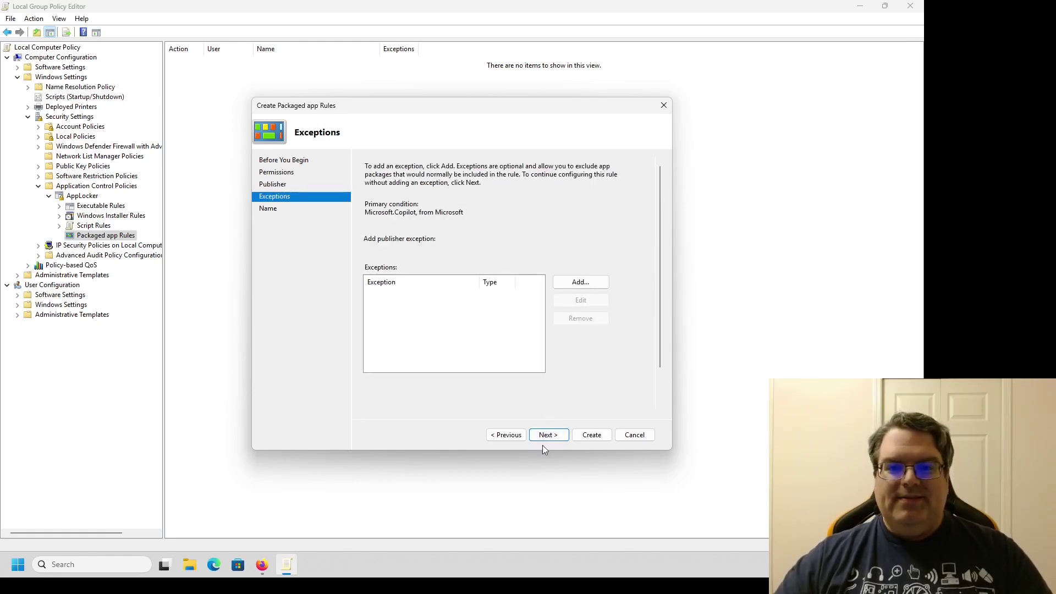
# Continue without exceptions and create the rule with the name Block Copilot.
pyautogui.click(542, 435)
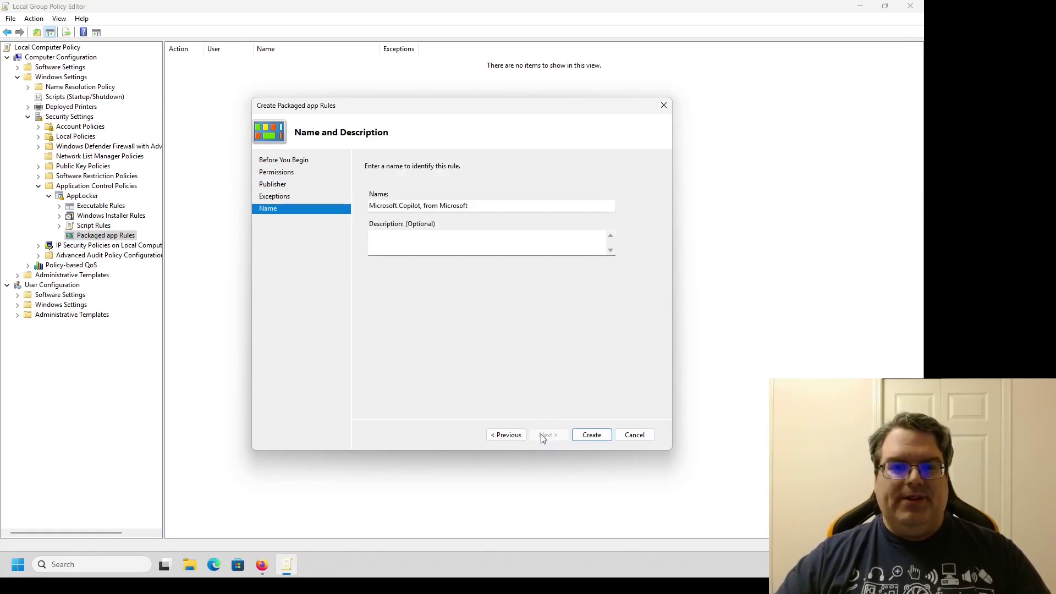
pyautogui.moveTo(481, 207); pyautogui.dragTo(361, 208)
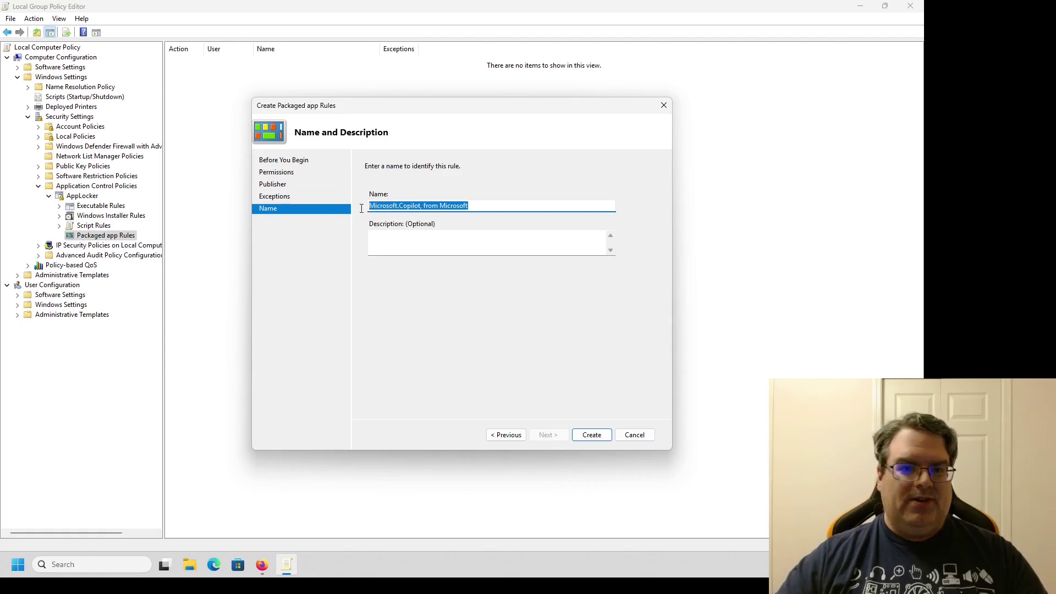
pyautogui.write('Block Copilot')
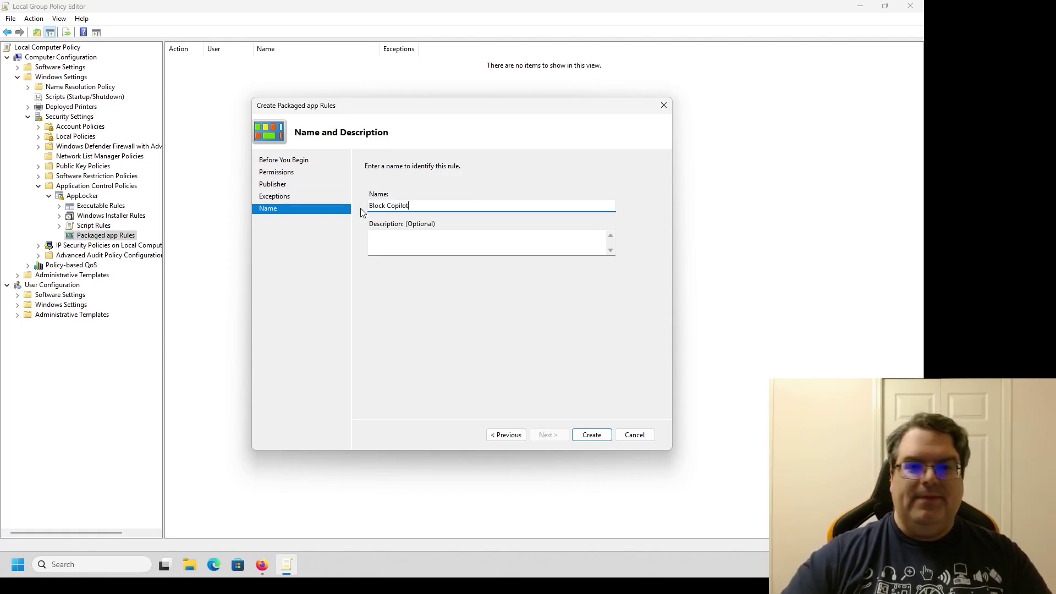
pyautogui.click(590, 435)
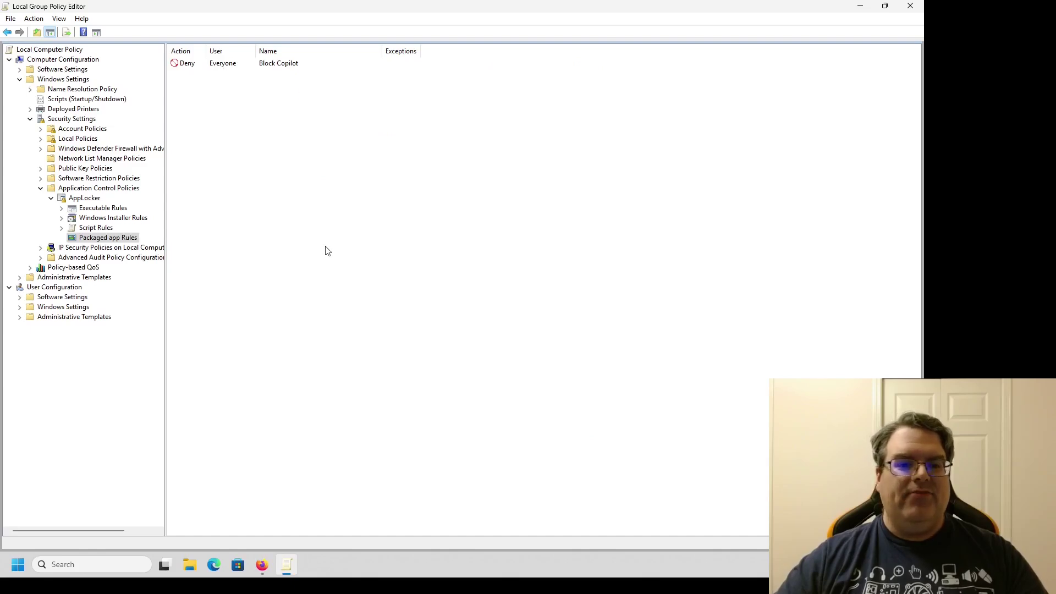
# Test the AppLocker rule by launching Notepad, dismiss the dialog, and return to the article in the browser.
pyautogui.press('super')
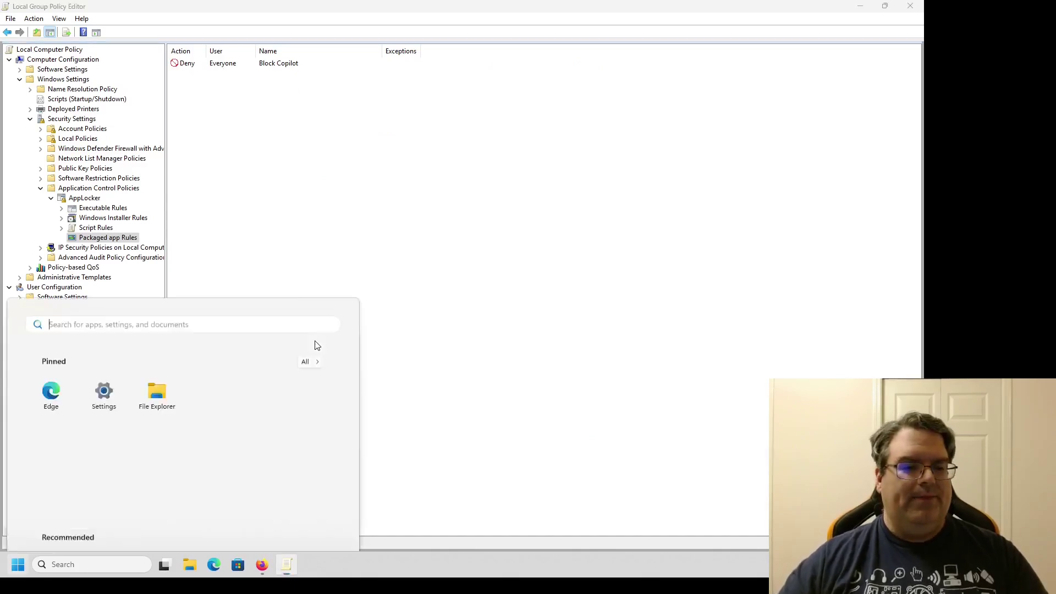
pyautogui.write('notepad')
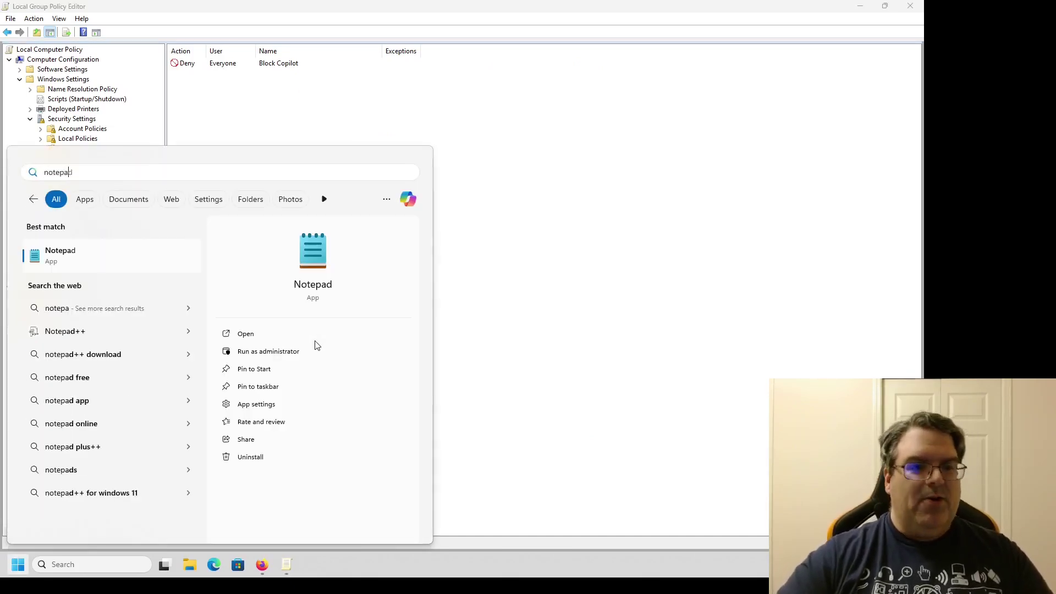
pyautogui.press('Return')
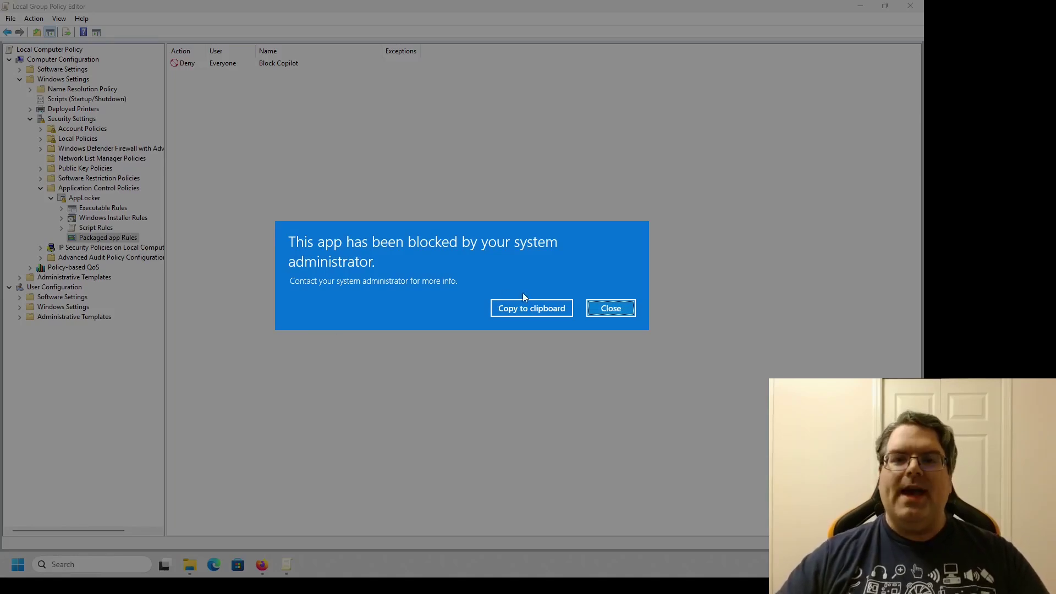
pyautogui.click(605, 311)
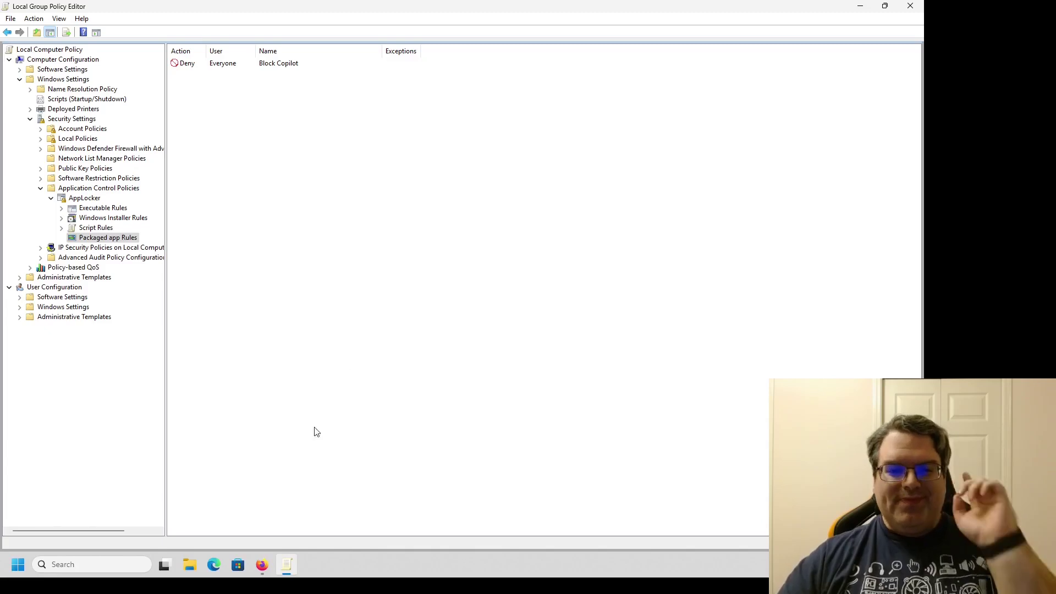
pyautogui.click(261, 567)
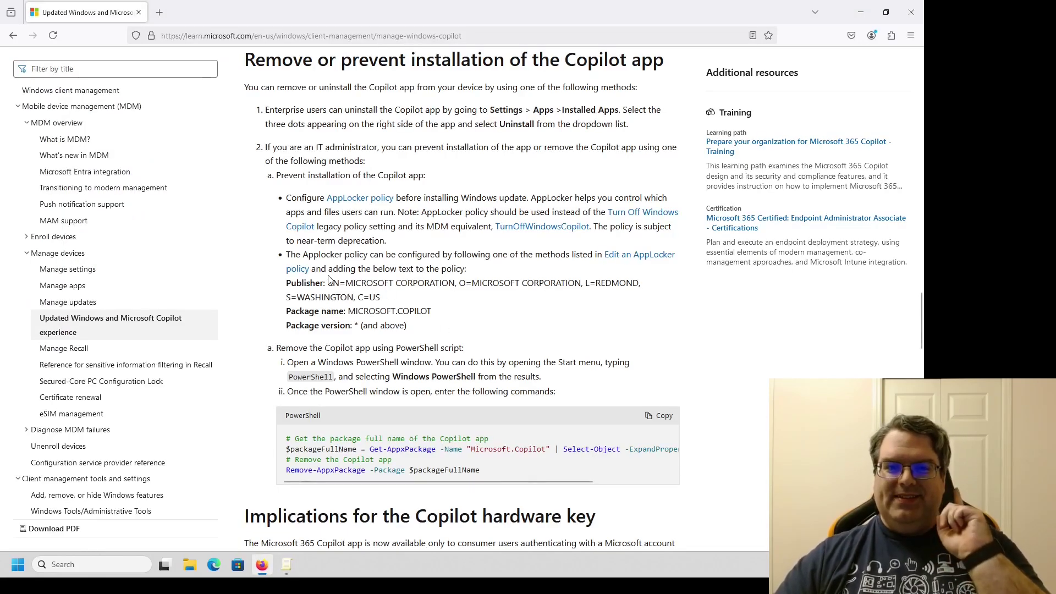
# Leave the browser article for the Local Group Policy Editor and create the default rules under Packaged app Rules.
pyautogui.moveTo(329, 270); pyautogui.dragTo(472, 278)
pyautogui.click(484, 279)
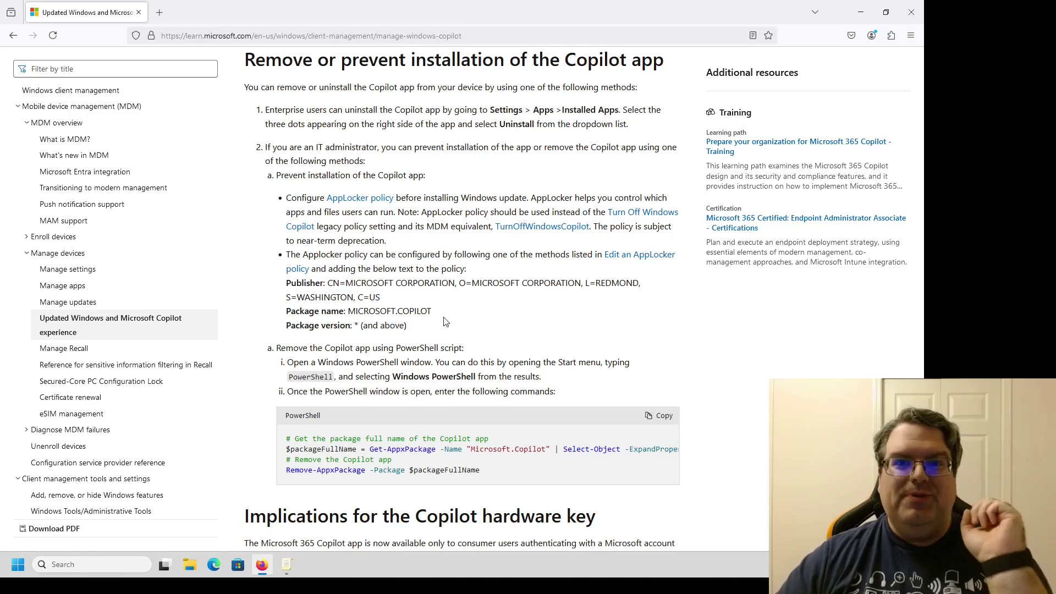
pyautogui.click(861, 11)
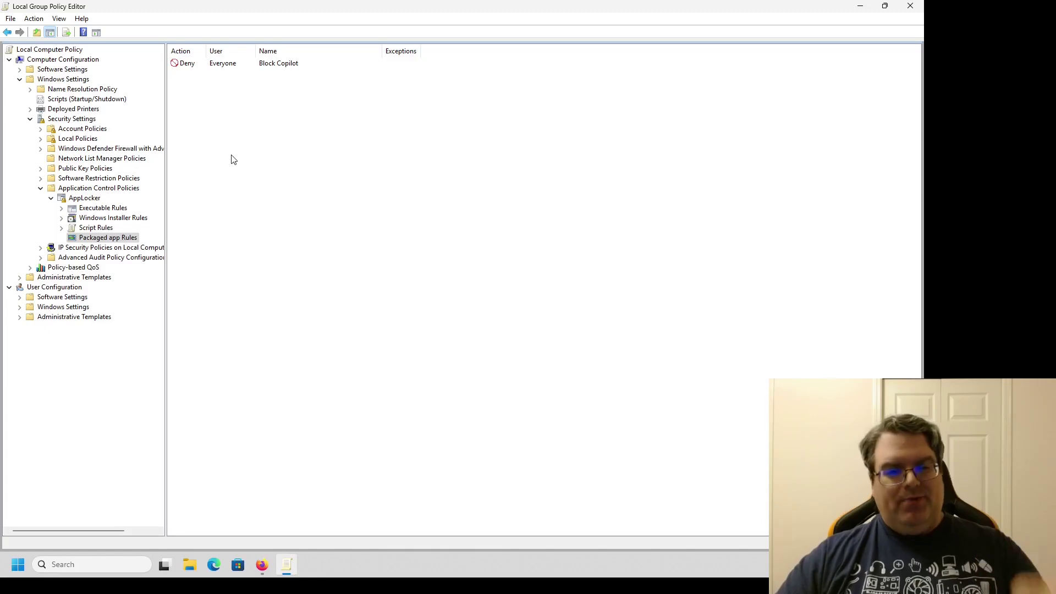
pyautogui.rightClick(113, 242)
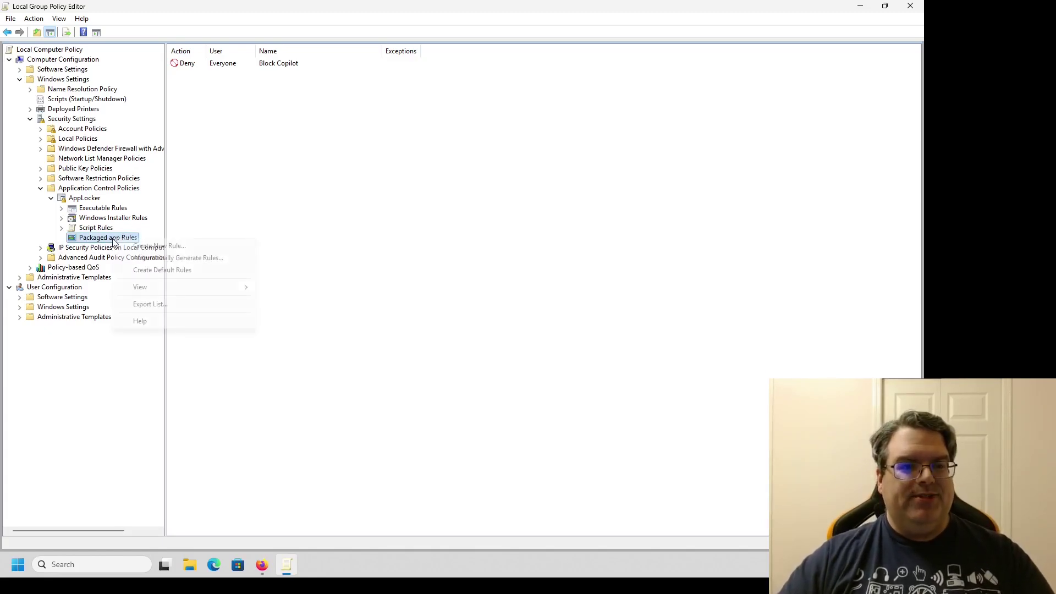
pyautogui.click(189, 276)
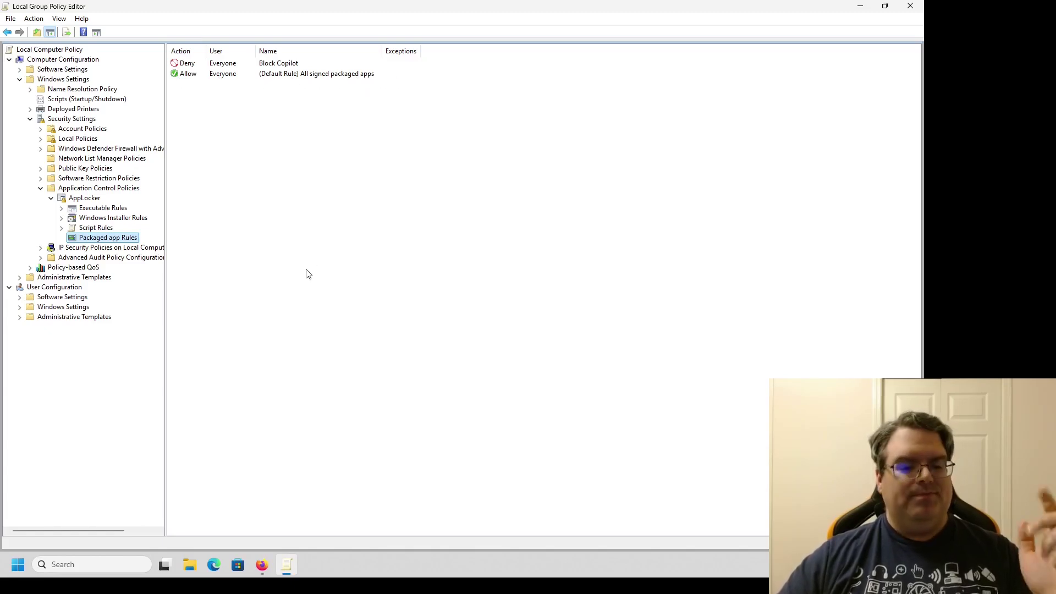
# Launch Notepad to test the updated rules, dismiss its autosave tip, and close it.
pyautogui.press('super')
pyautogui.write('notepad')
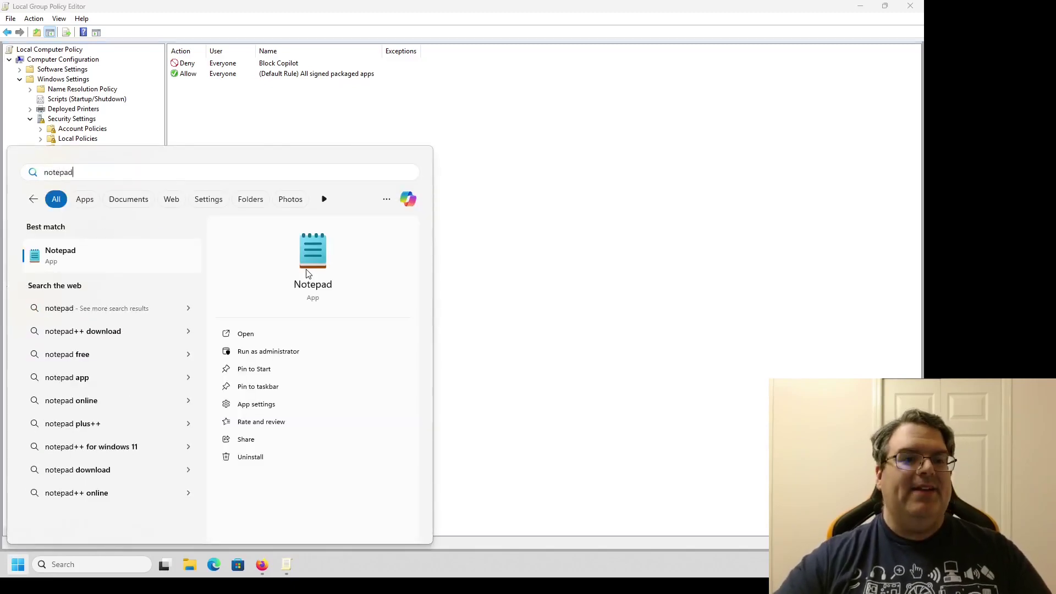
pyautogui.press('Return')
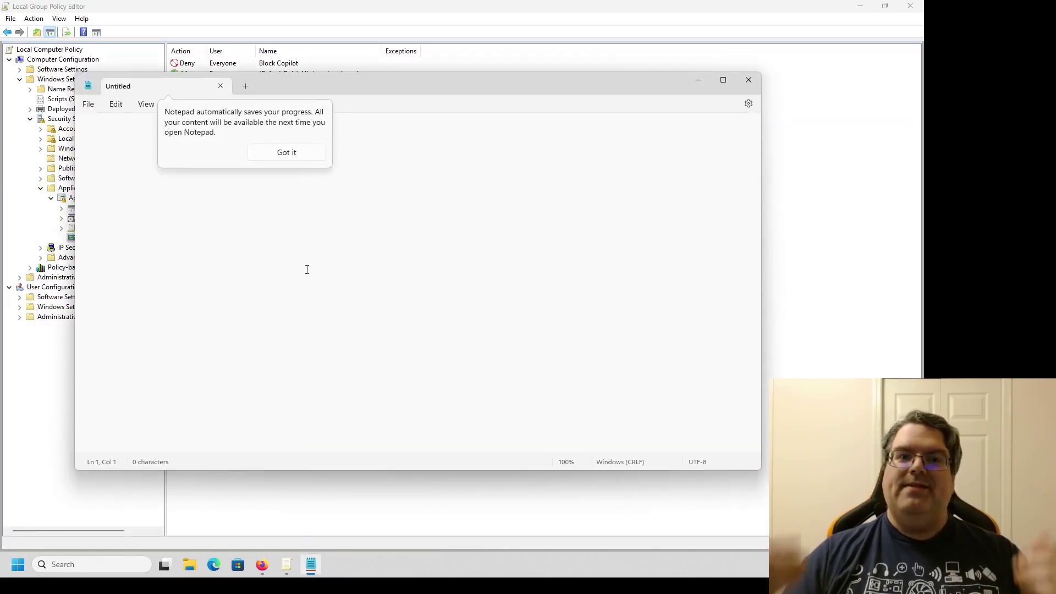
pyautogui.click(287, 155)
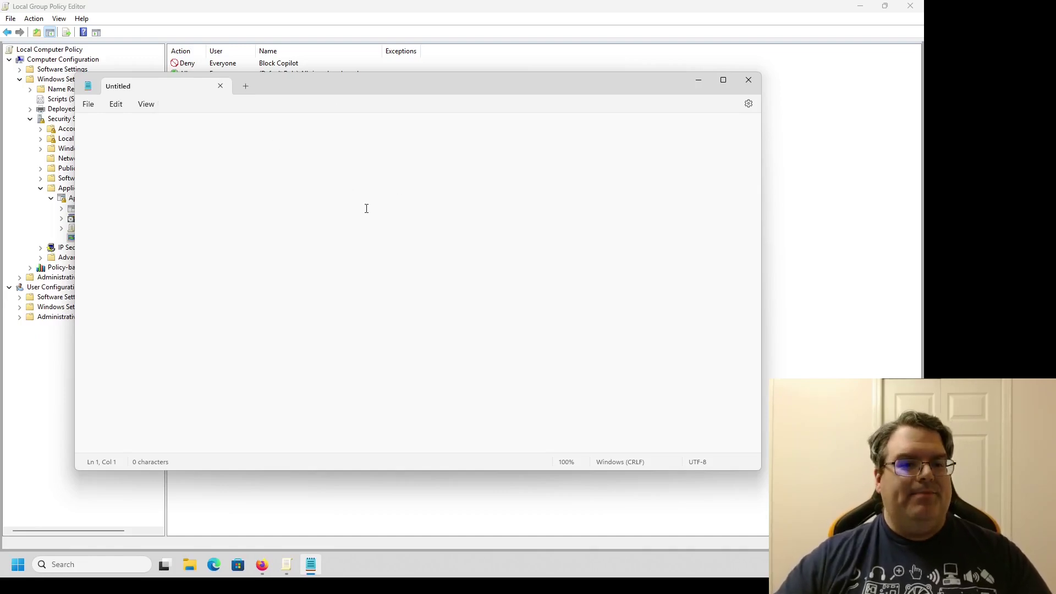
pyautogui.click(749, 81)
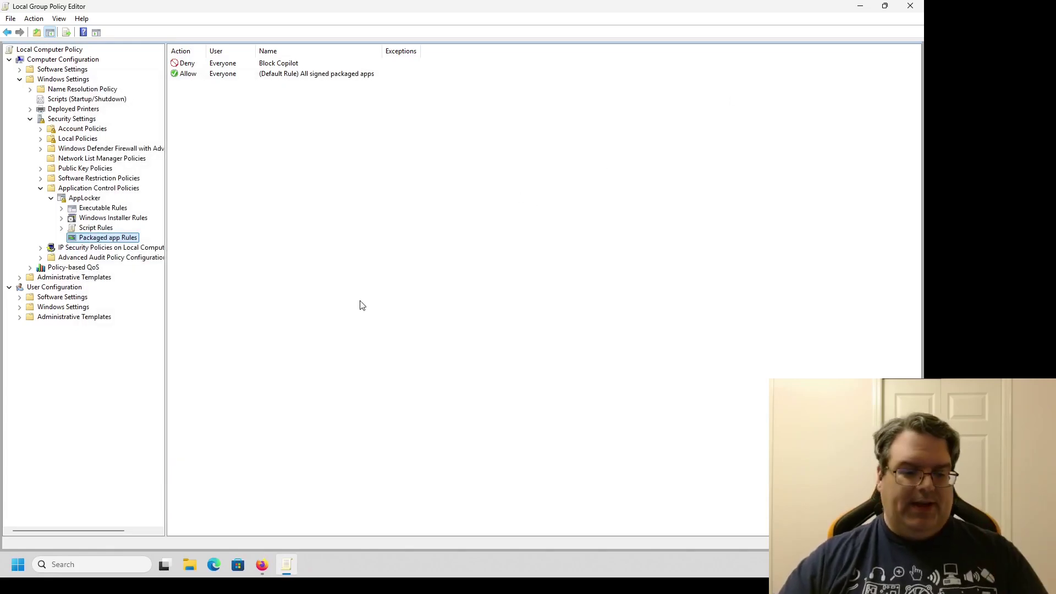
# Launch the Copilot app to test the Block Copilot rule and close the resulting dialog.
pyautogui.press('super')
pyautogui.write('copilot')
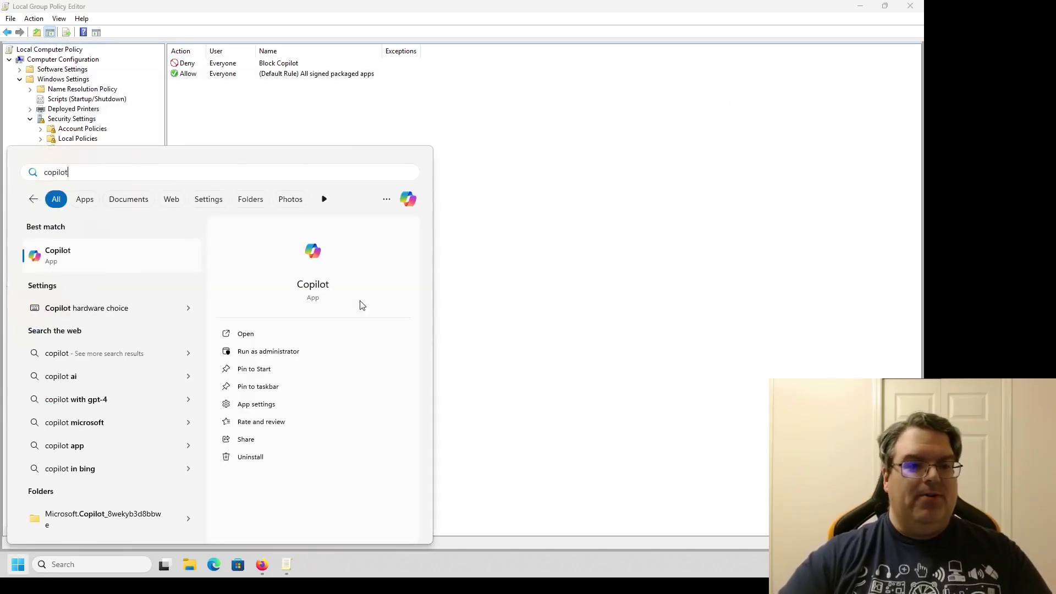
pyautogui.press('Return')
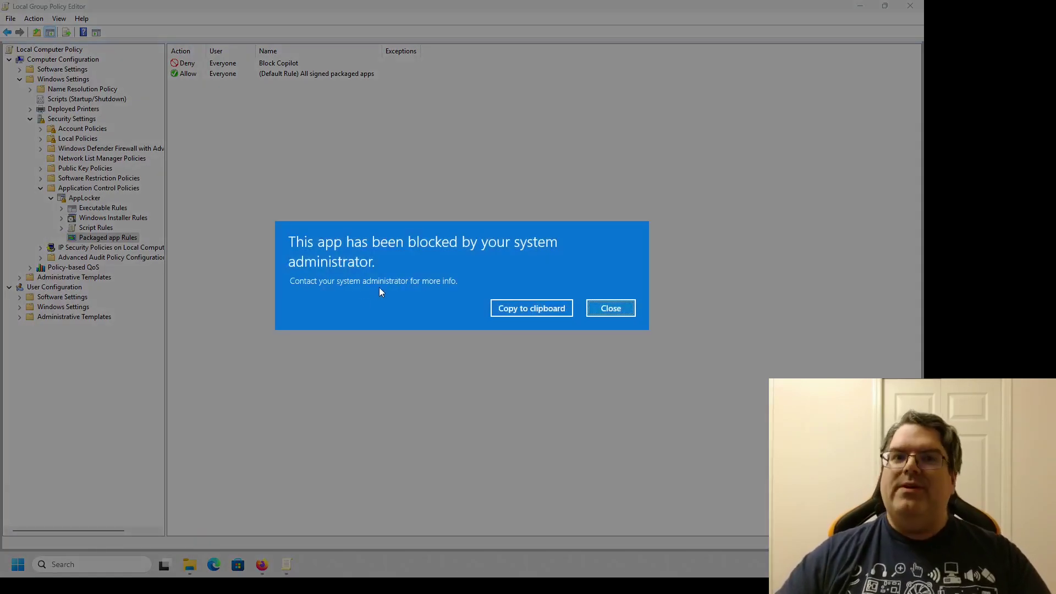
pyautogui.click(612, 309)
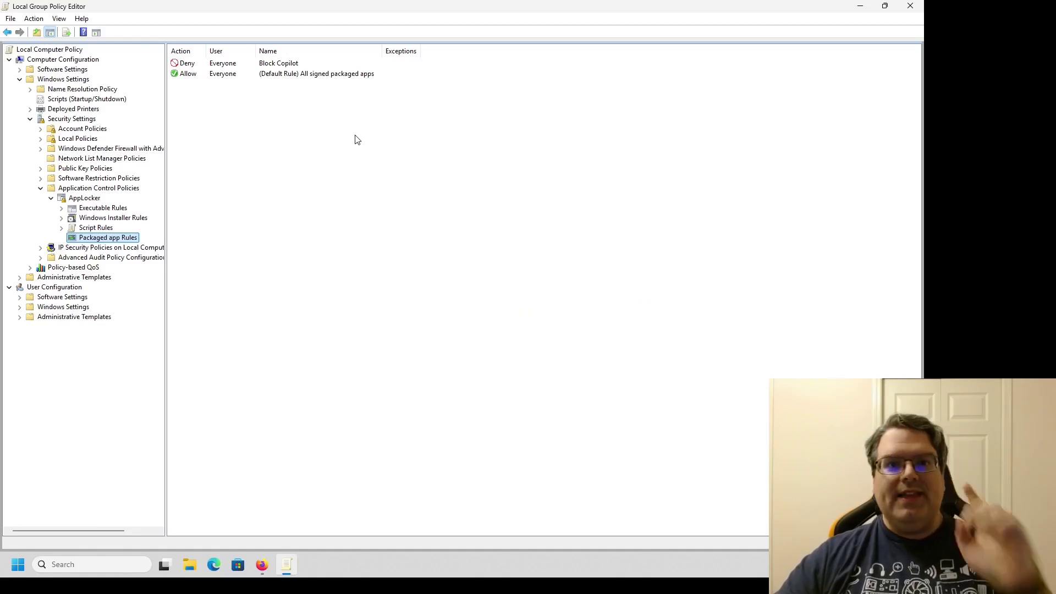
# Configure AppLocker rule enforcement so Packaged app Rules are set to Enforce rules, and apply it.
pyautogui.click(91, 200)
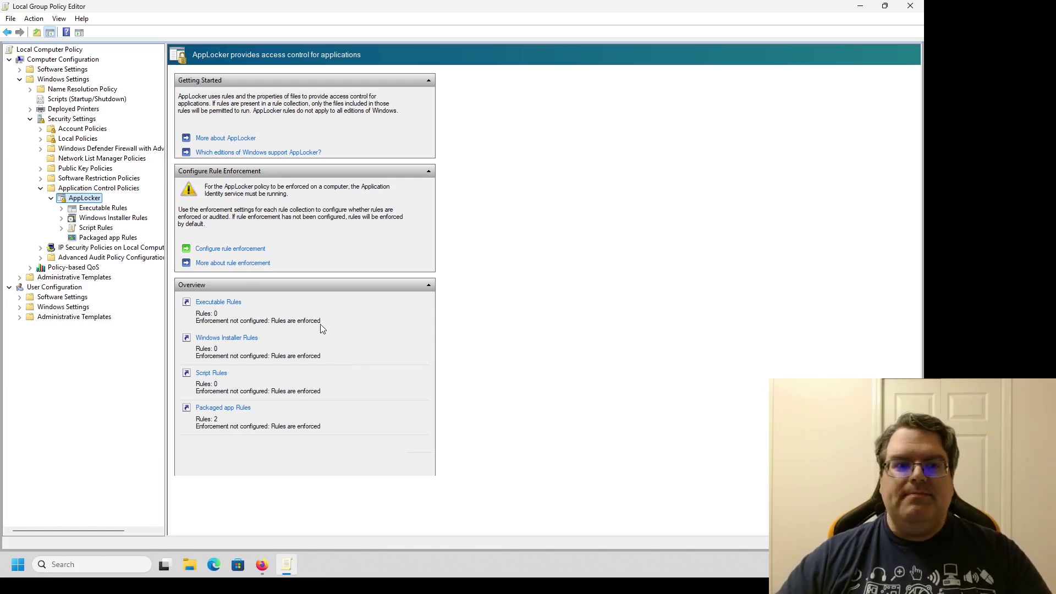
pyautogui.click(230, 250)
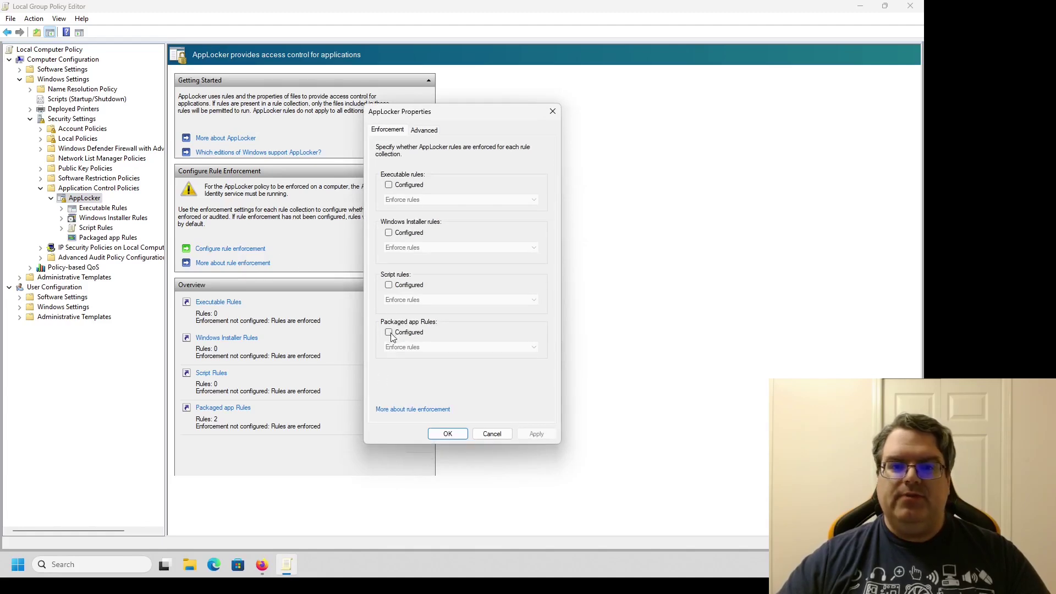
pyautogui.click(394, 333)
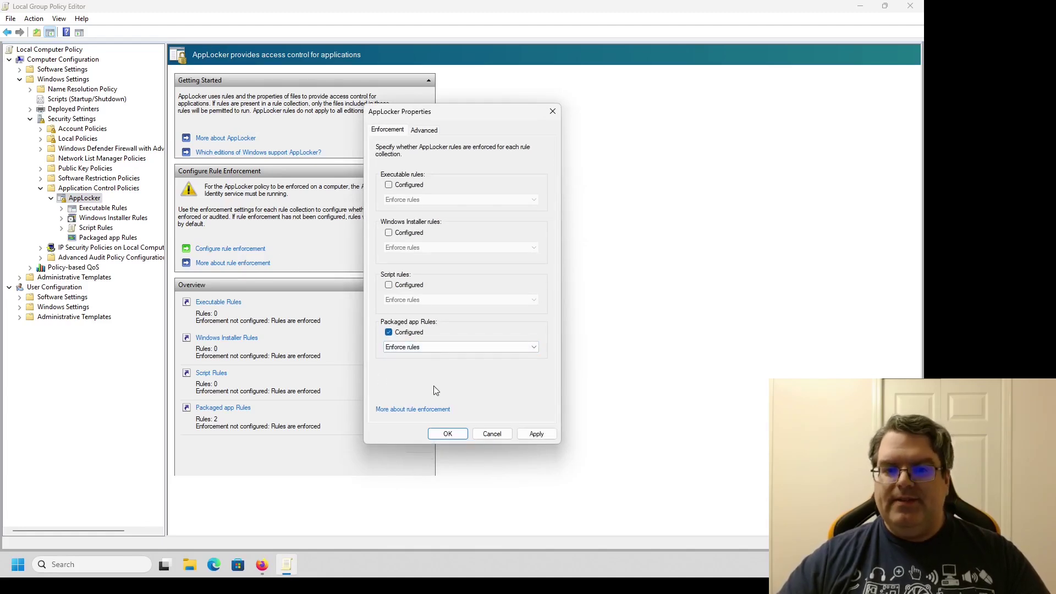
pyautogui.click(447, 434)
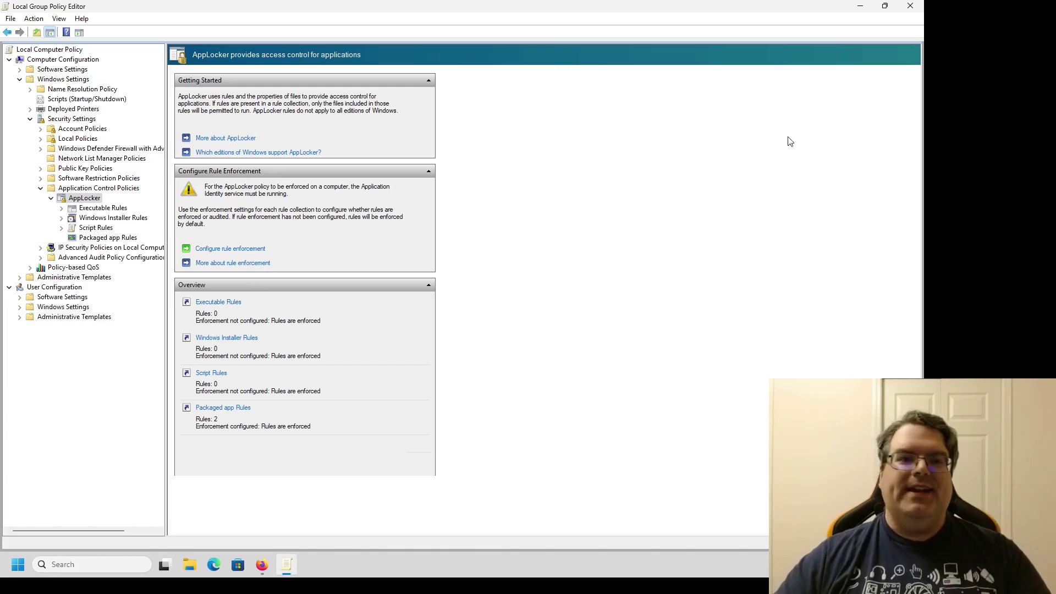
# Close the Local Group Policy Editor and open the Registry Editor.
pyautogui.click(885, 6)
pyautogui.click(490, 93)
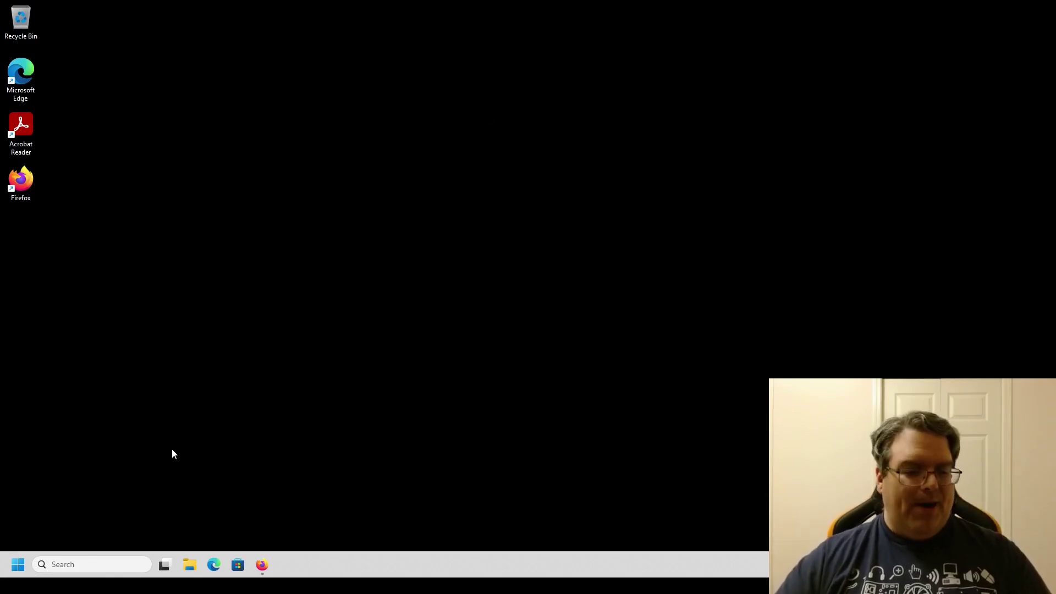
pyautogui.press('super')
pyautogui.write('regedit')
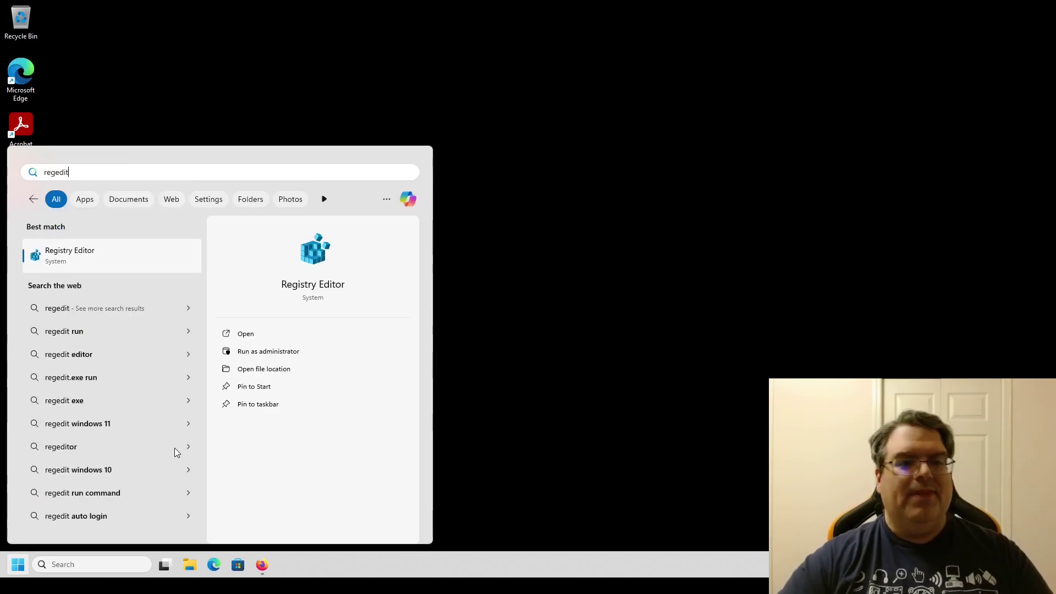
pyautogui.press('Return')
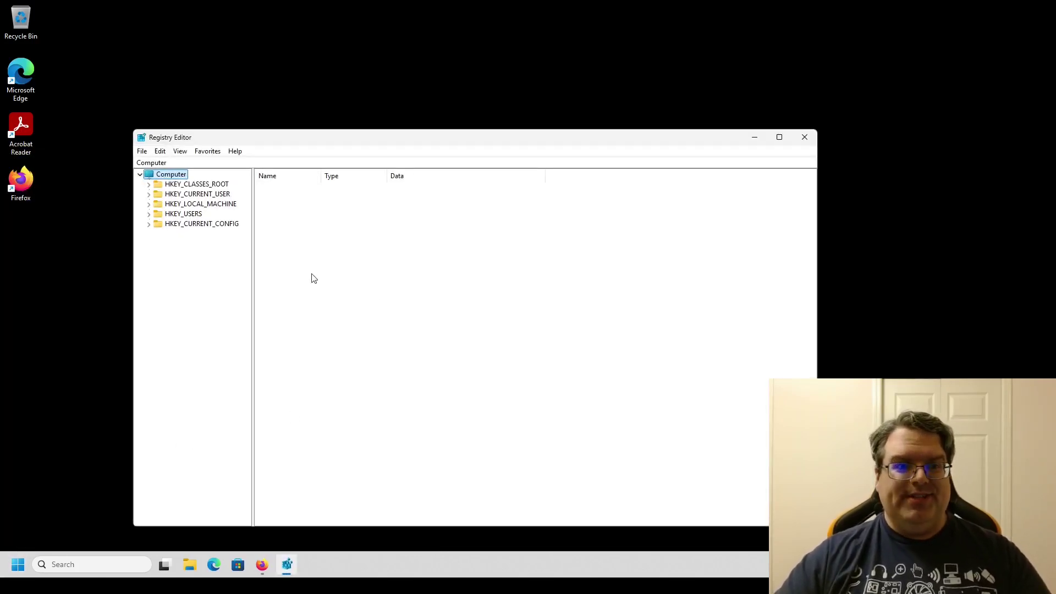
# Expand the registry tree down to HKEY_LOCAL_MACHINE\SOFTWARE\Policies\Microsoft\Windows.
pyautogui.click(149, 204)
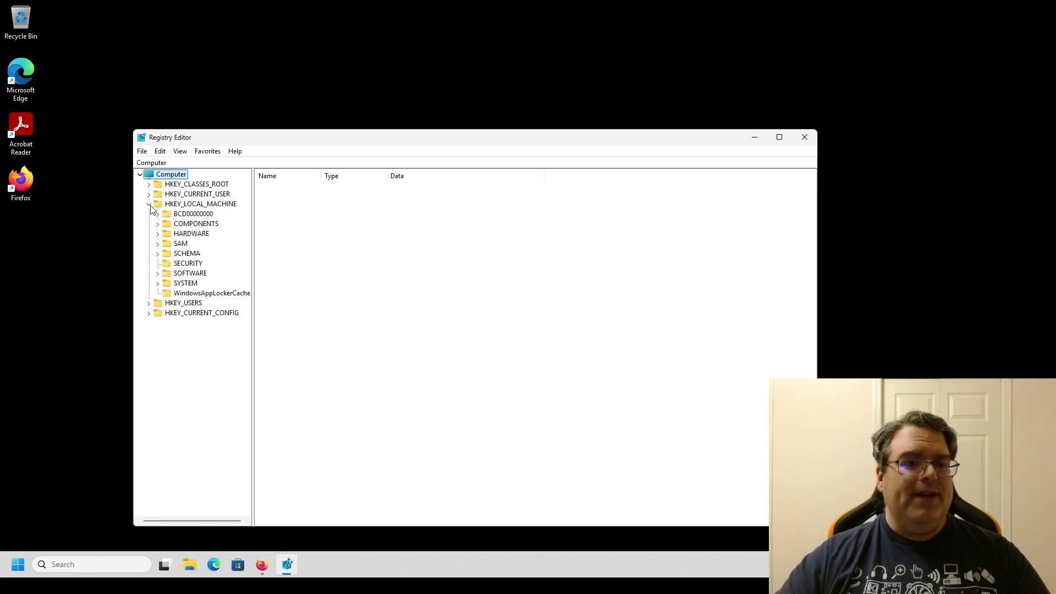
pyautogui.click(158, 274)
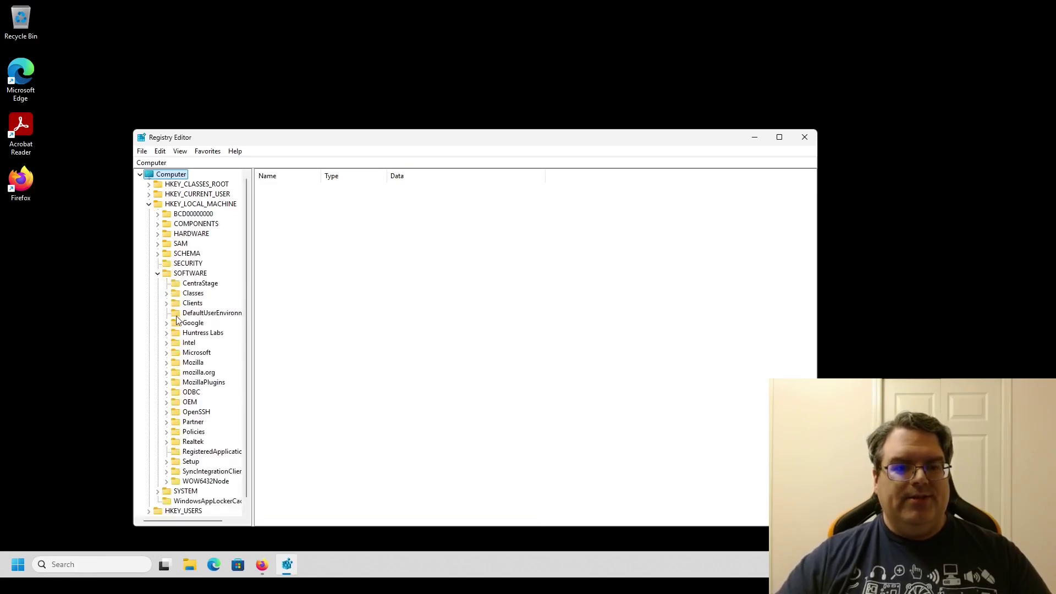
pyautogui.click(166, 432)
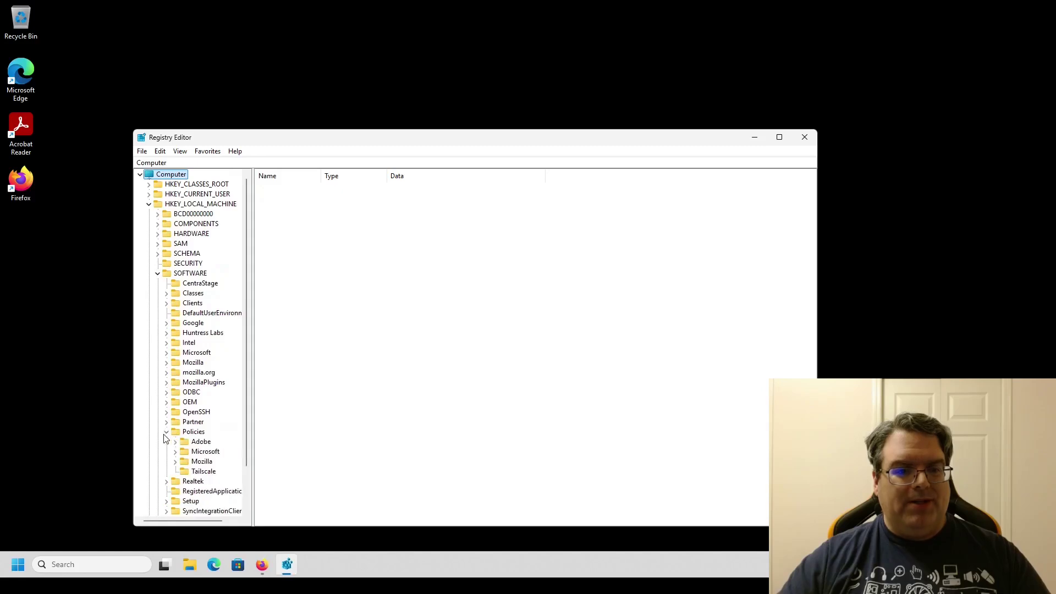
pyautogui.click(175, 452)
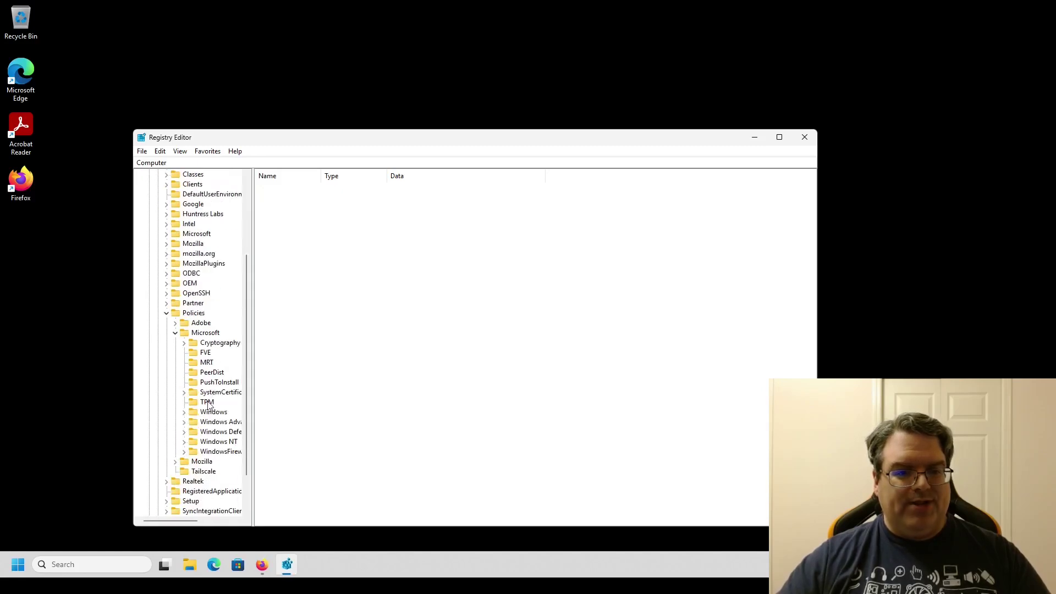
pyautogui.click(184, 412)
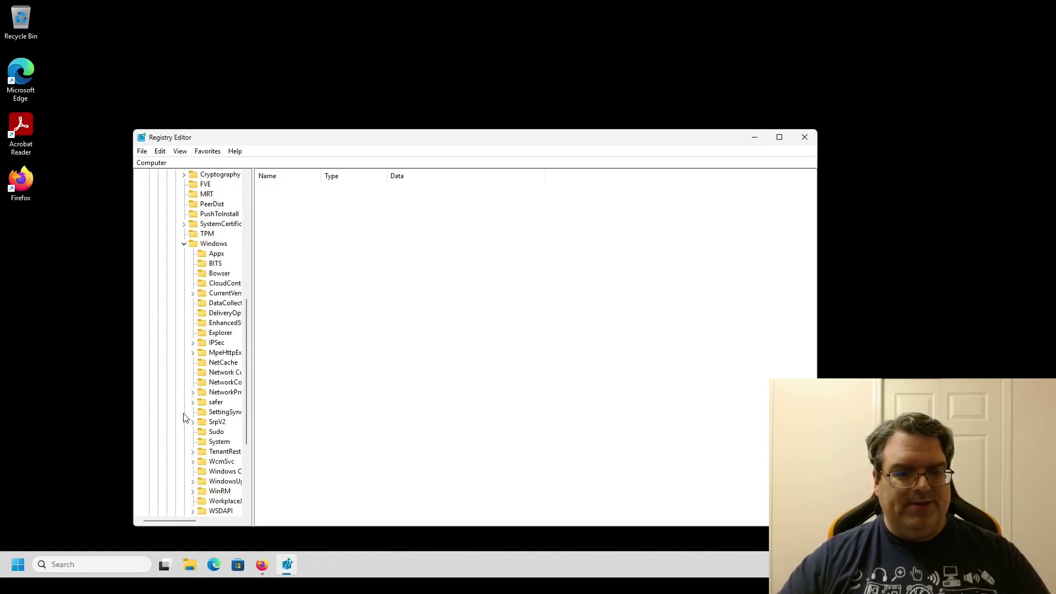
# Maximize the Registry Editor, widen the key tree to show the full key names, and open the SrpV2 key.
pyautogui.click(780, 137)
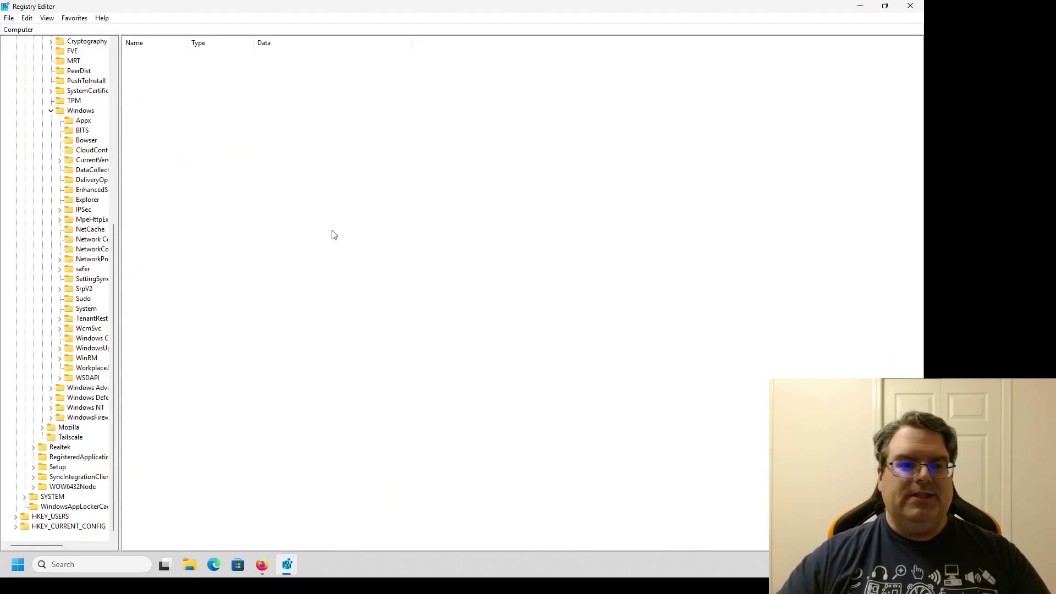
pyautogui.moveTo(120, 245); pyautogui.dragTo(148, 244)
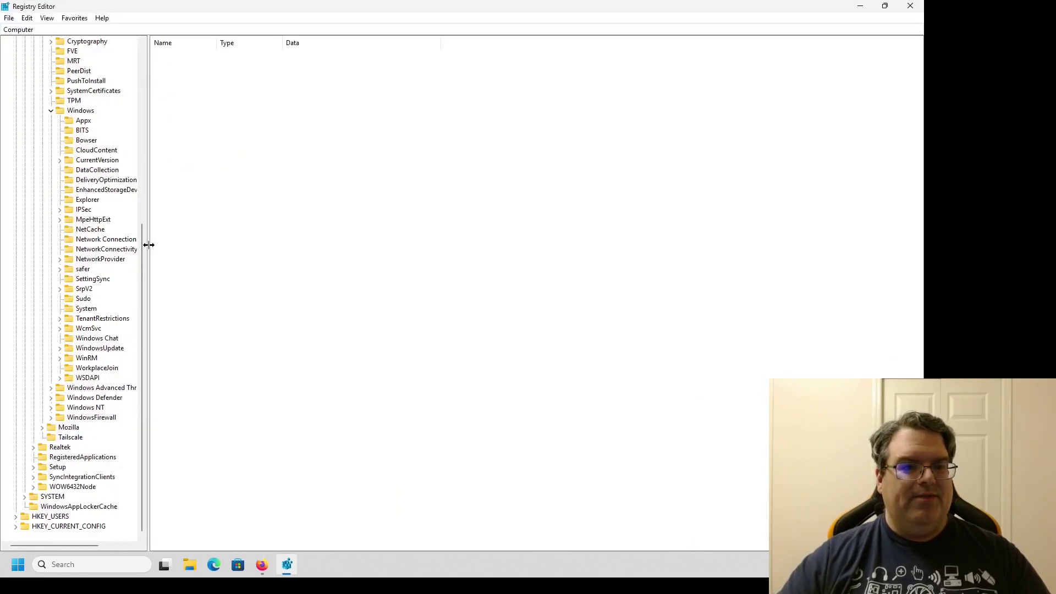
pyautogui.moveTo(146, 200); pyautogui.dragTo(166, 203)
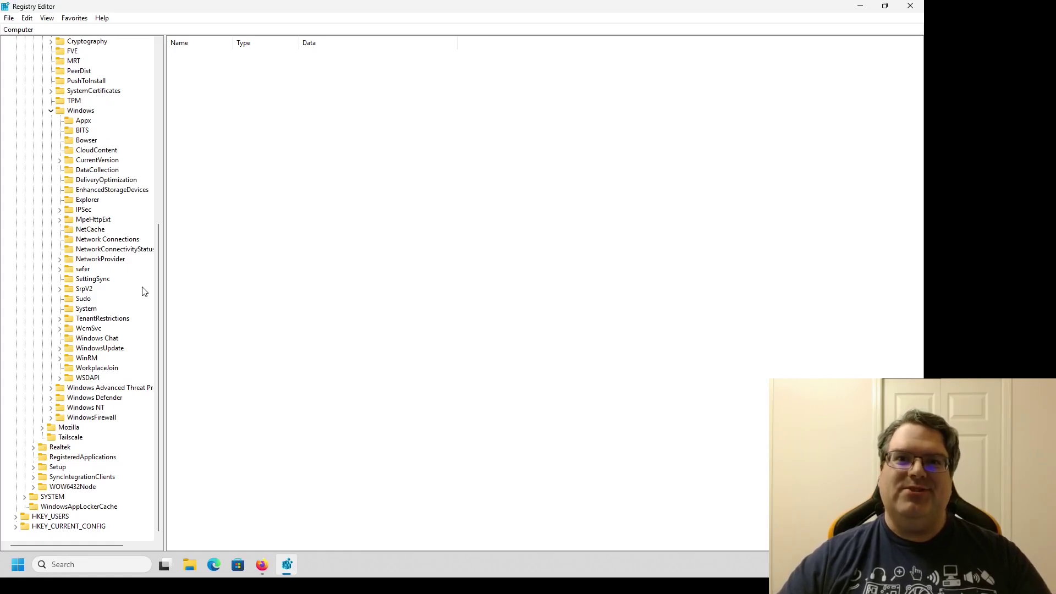
pyautogui.click(89, 290)
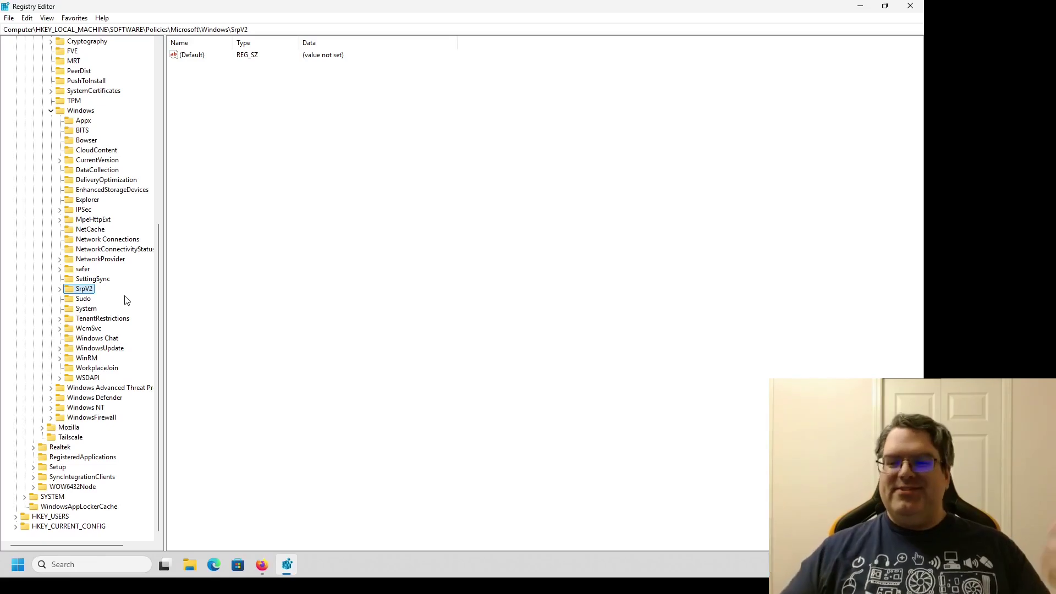
# Expand SrpV2 and examine the values in its Script, Msi, Exe and Dll subkeys.
pyautogui.click(60, 289)
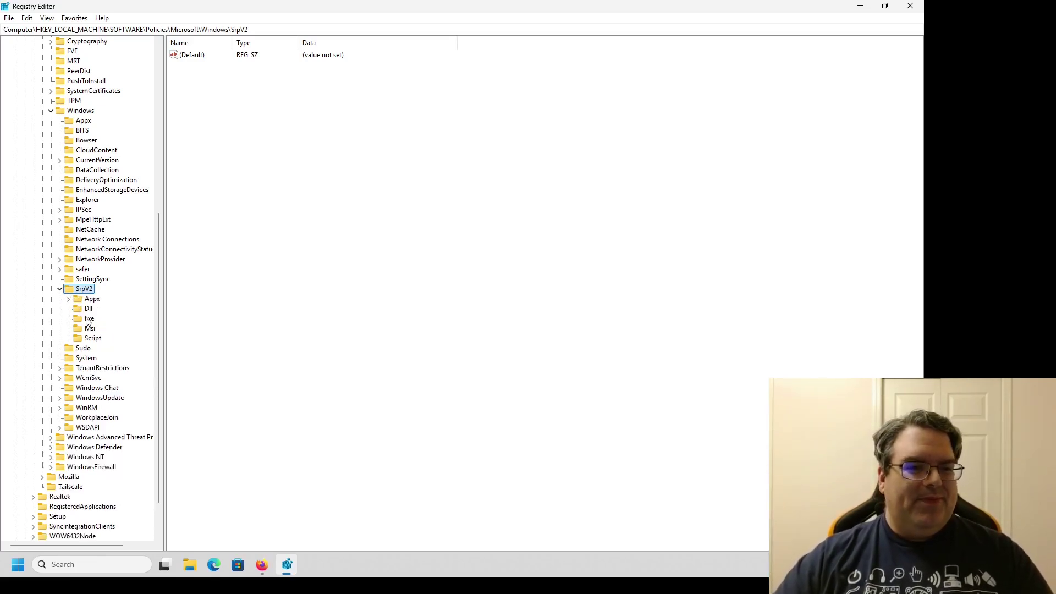
pyautogui.click(90, 339)
pyautogui.click(89, 329)
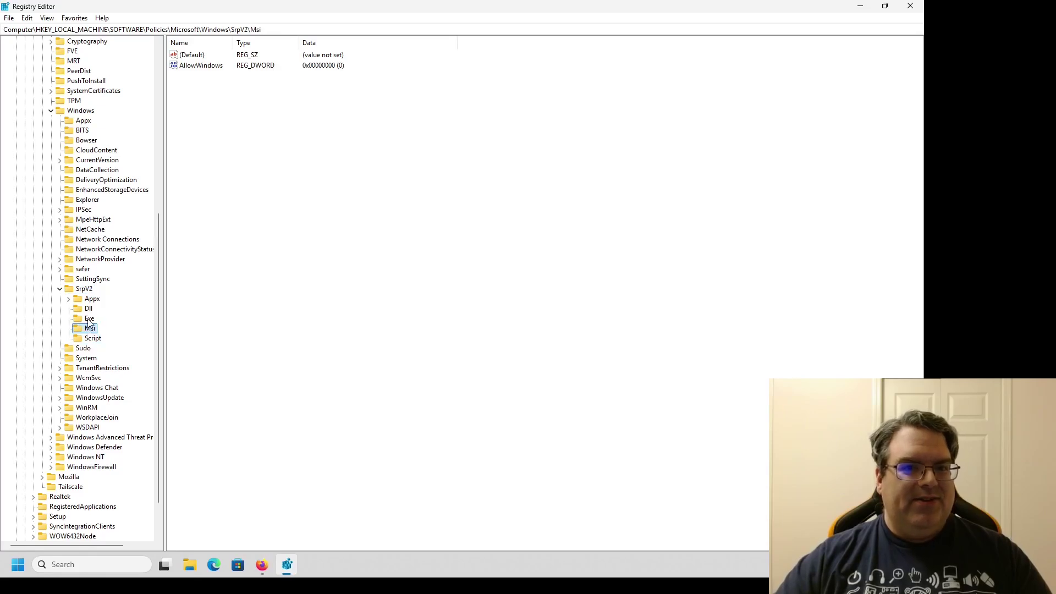
pyautogui.click(89, 319)
pyautogui.click(90, 310)
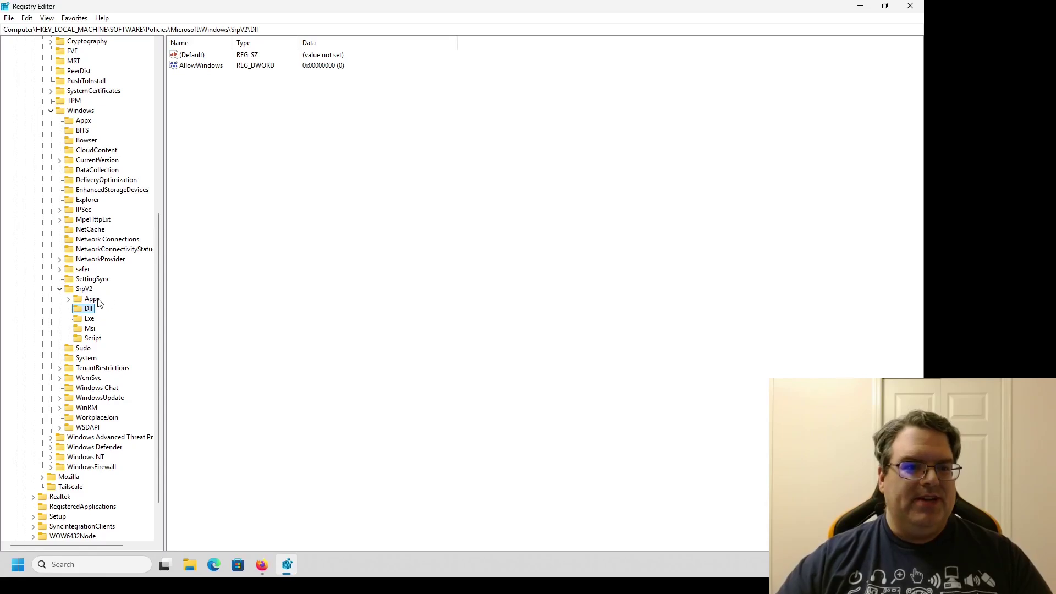
# Examine the Appx subkey with its value names fully shown, and view the values in each of its two rule subkeys.
pyautogui.click(82, 302)
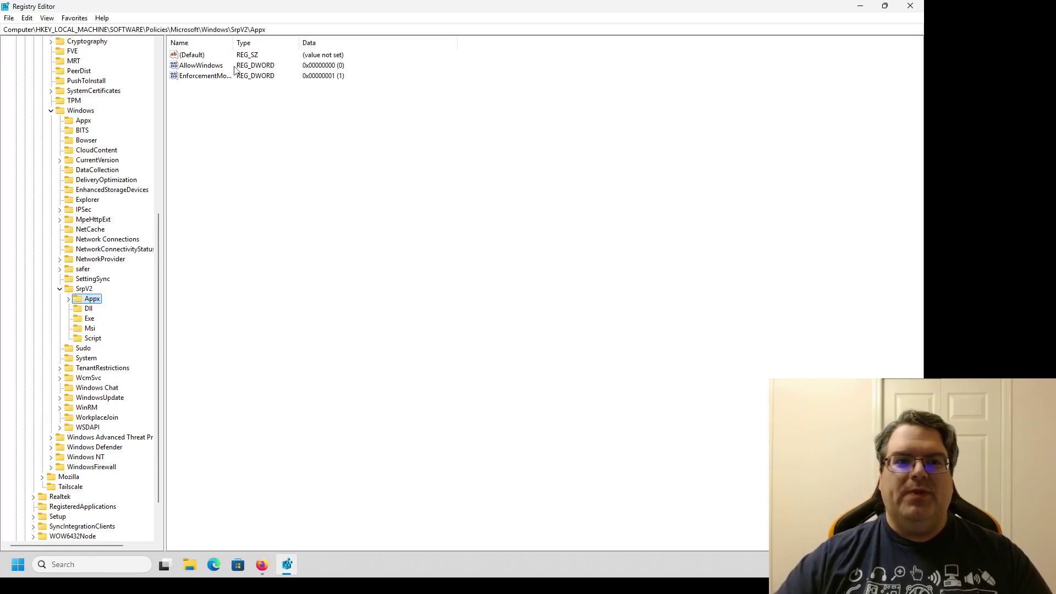
pyautogui.doubleClick(236, 43)
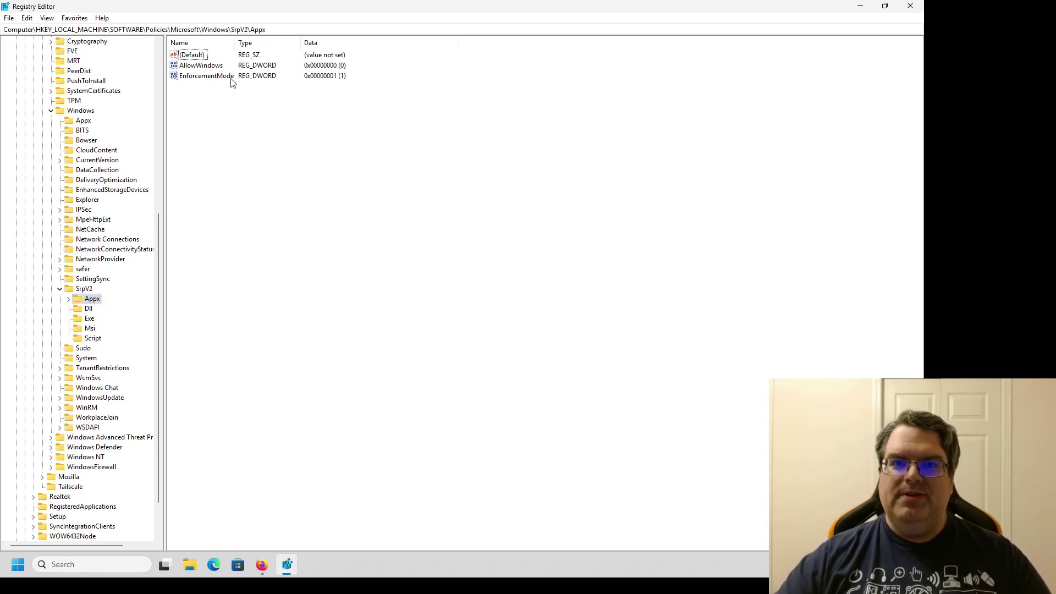
pyautogui.click(68, 298)
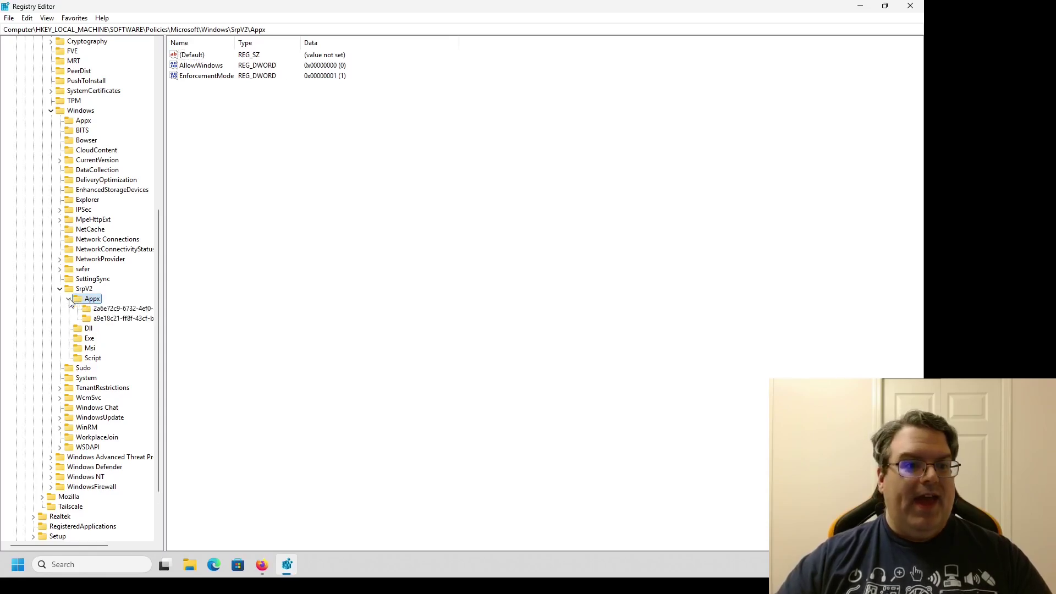
pyautogui.click(125, 310)
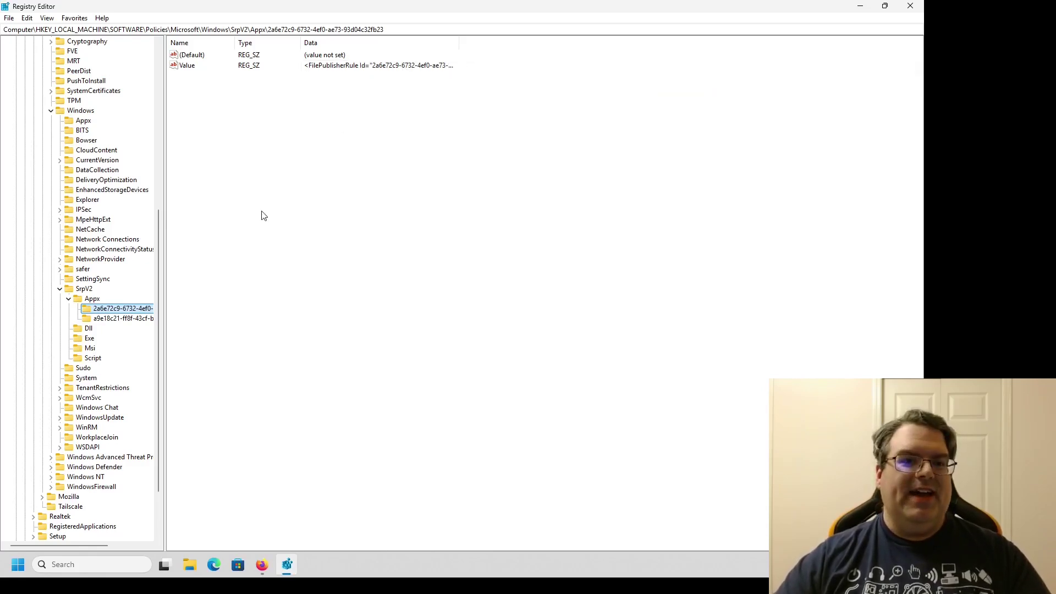
pyautogui.click(122, 320)
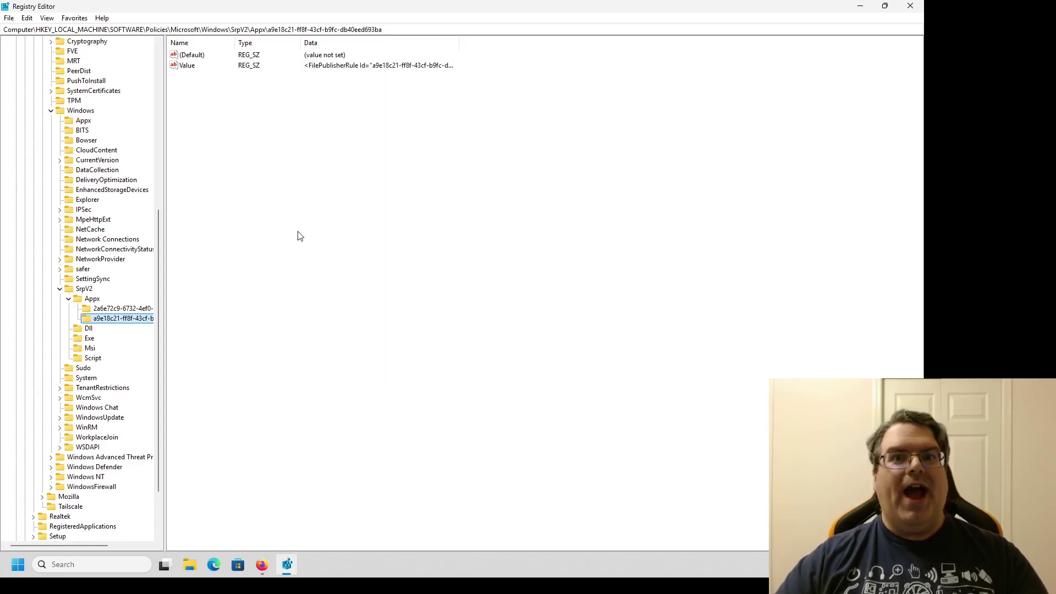
# Export the SrpV2\Appx key as a registration file named NoCopilot on the desktop.
pyautogui.click(93, 301)
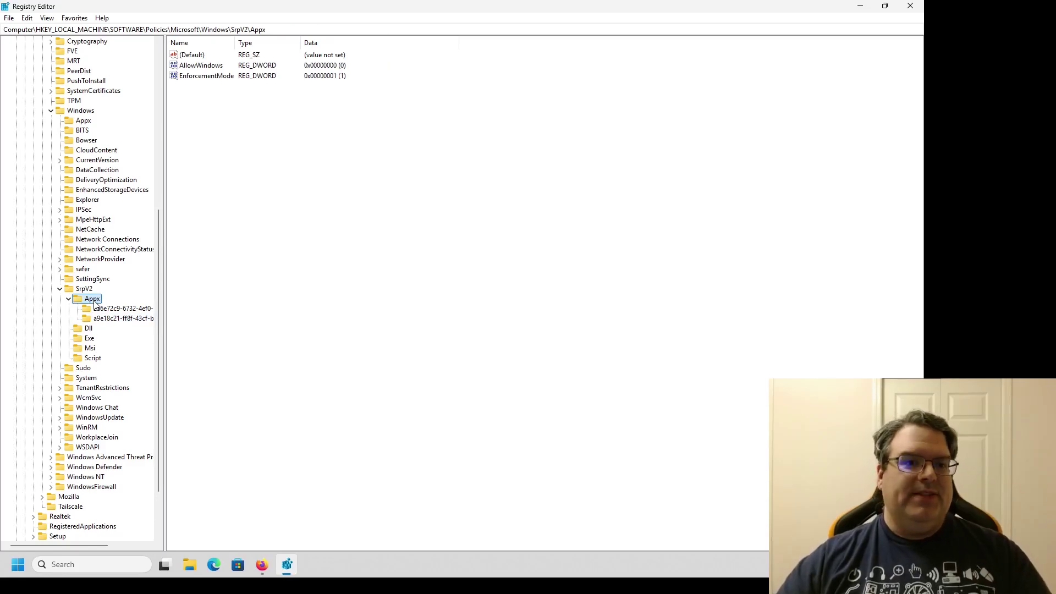
pyautogui.rightClick(92, 305)
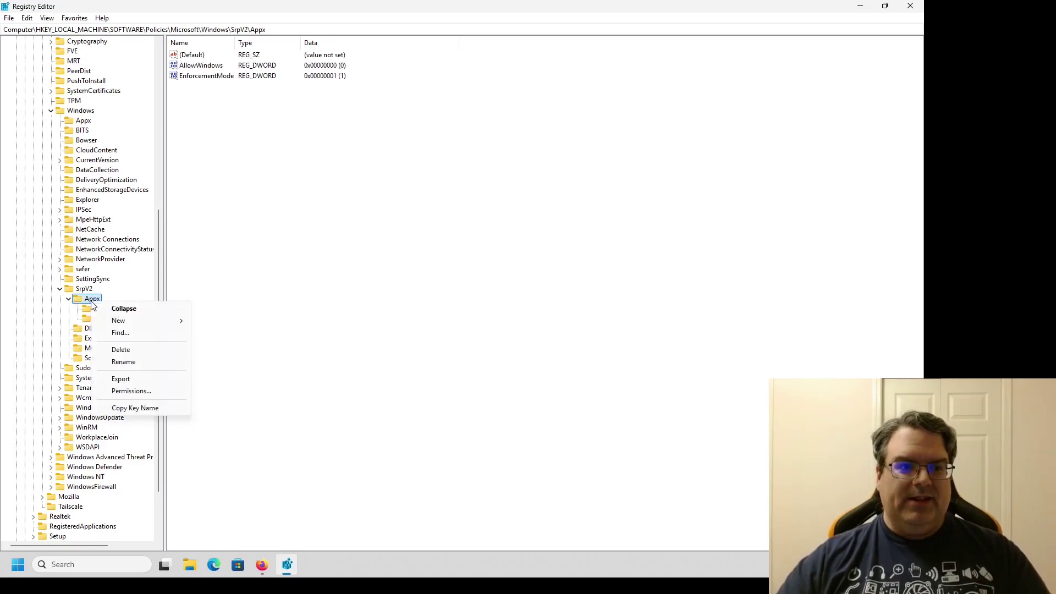
pyautogui.click(122, 379)
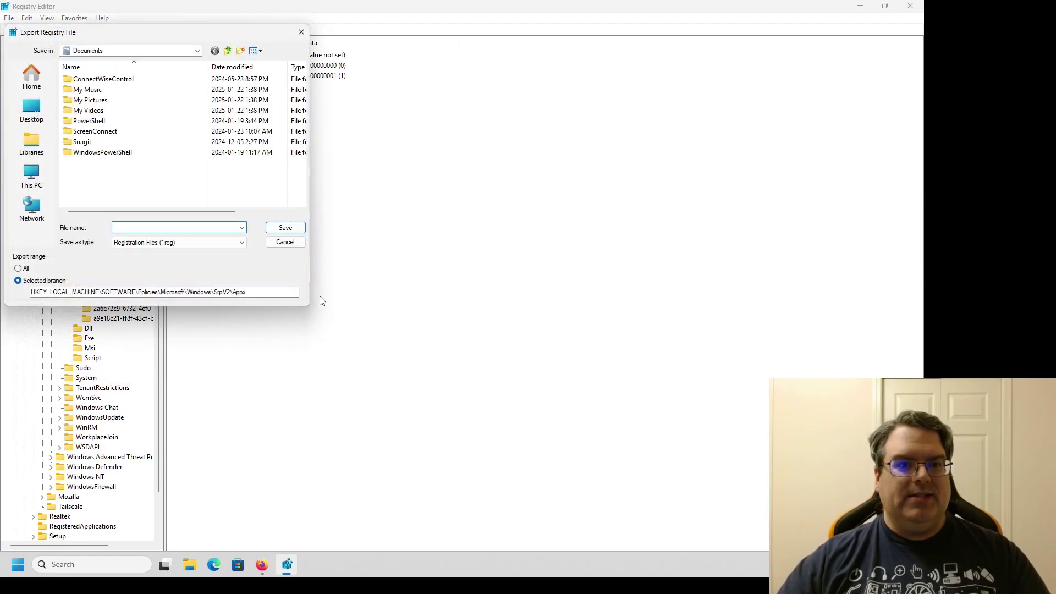
pyautogui.click(31, 110)
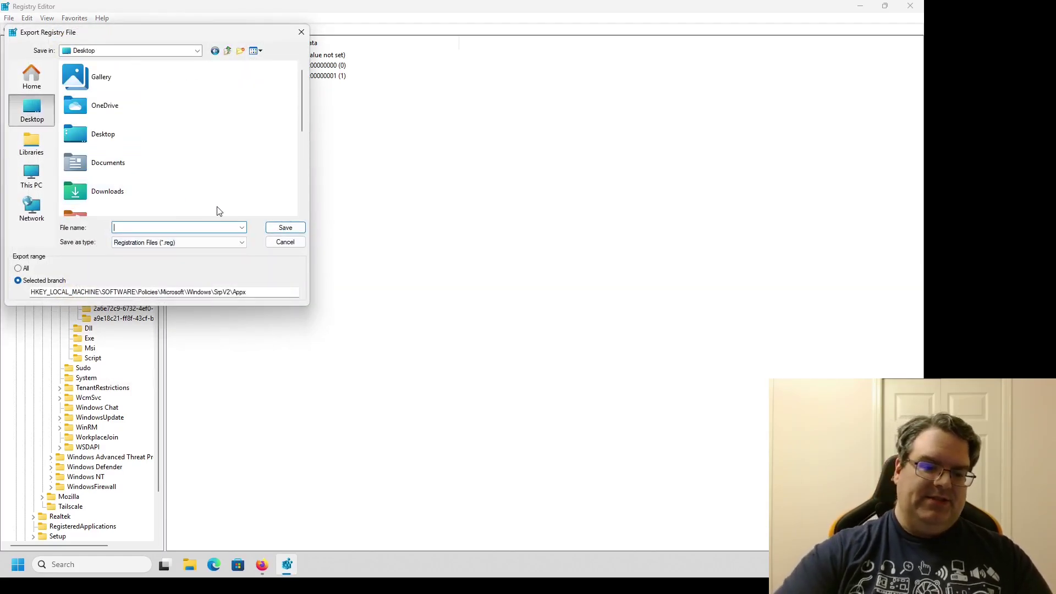
pyautogui.write('NoCopilot')
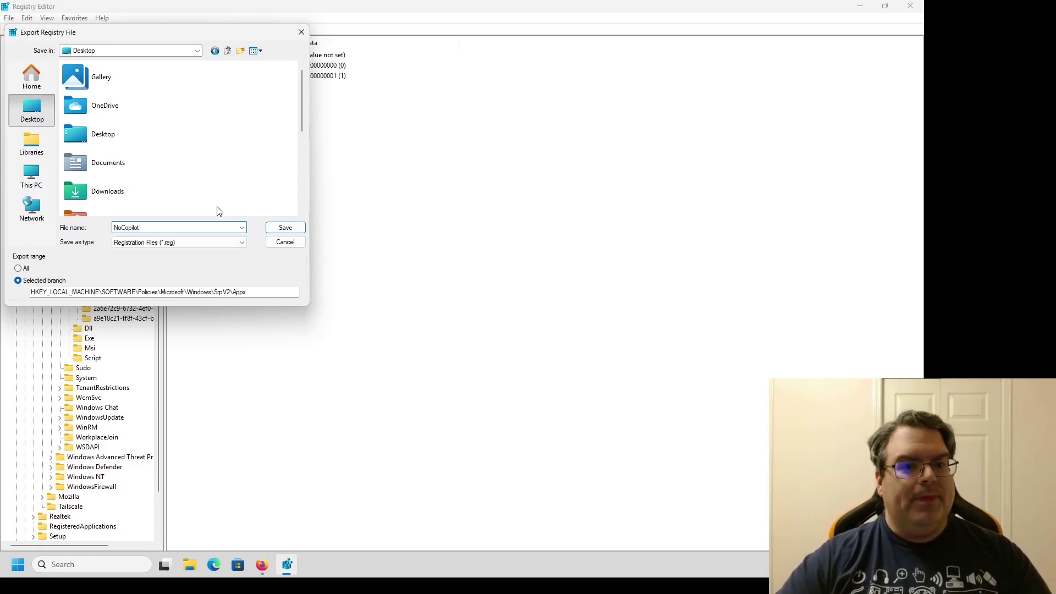
pyautogui.press('Return')
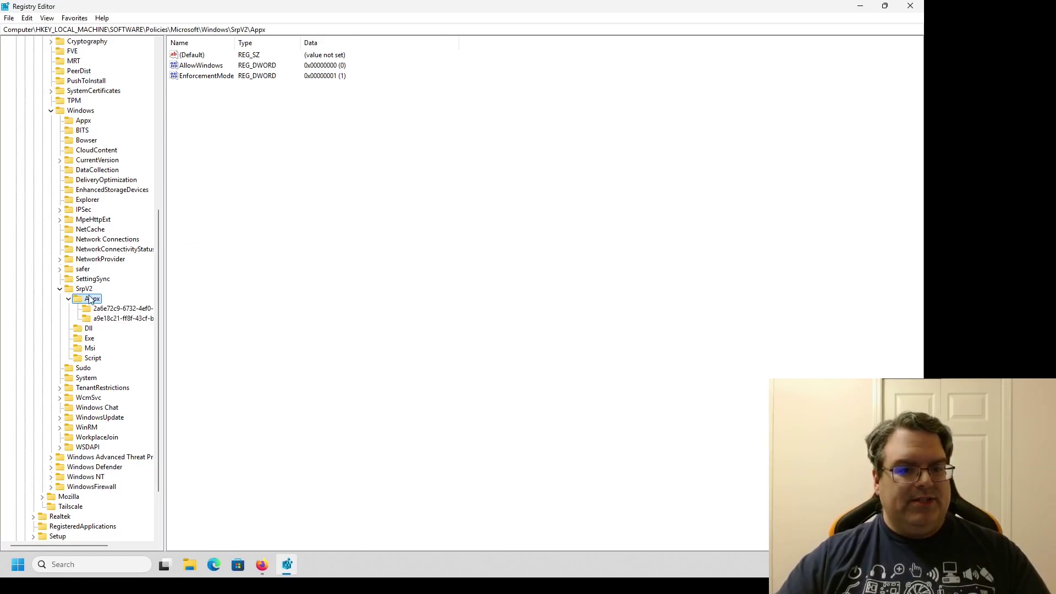
# Minimize the Registry Editor, review the exported NoCopilot file's contents in Notepad, and close it.
pyautogui.click(287, 563)
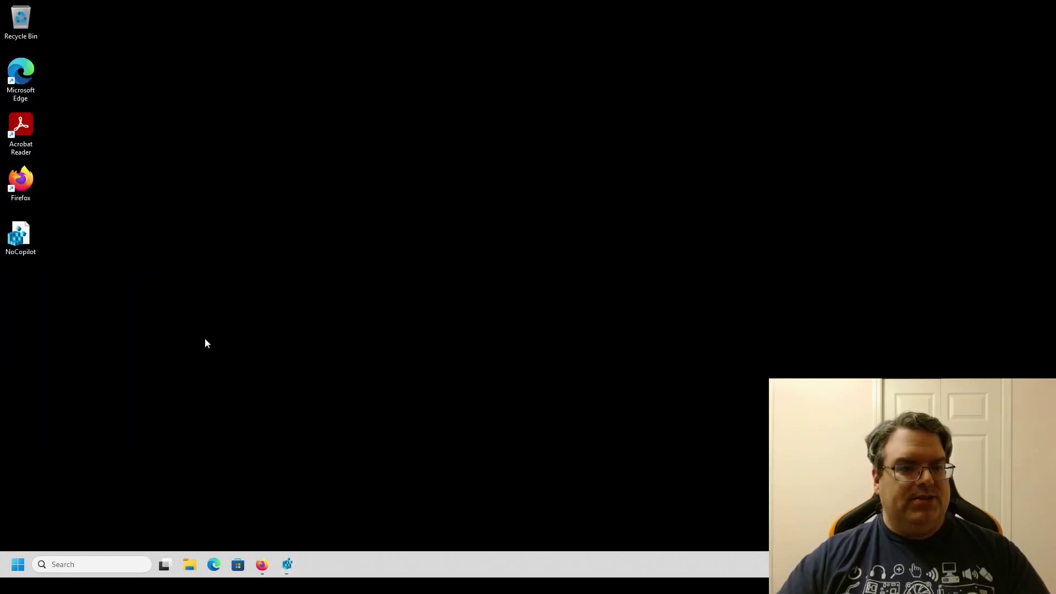
pyautogui.rightClick(24, 241)
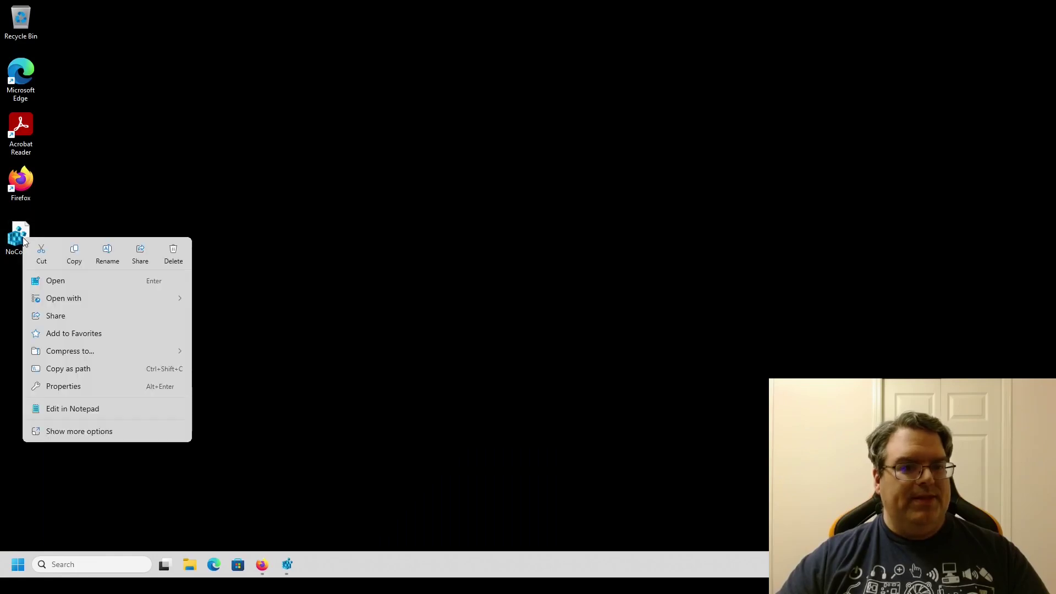
pyautogui.click(97, 408)
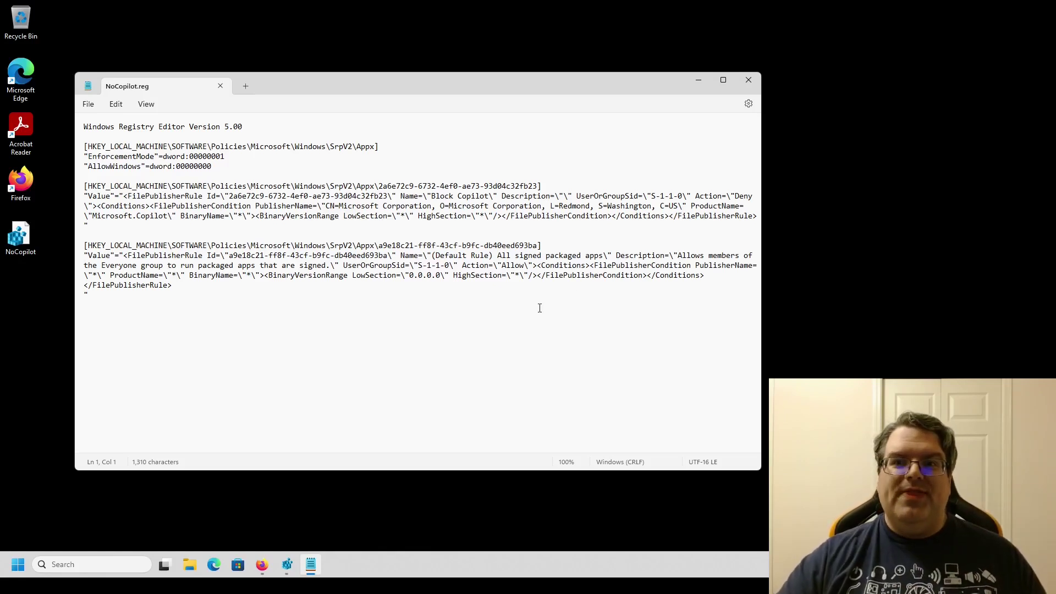
pyautogui.click(749, 80)
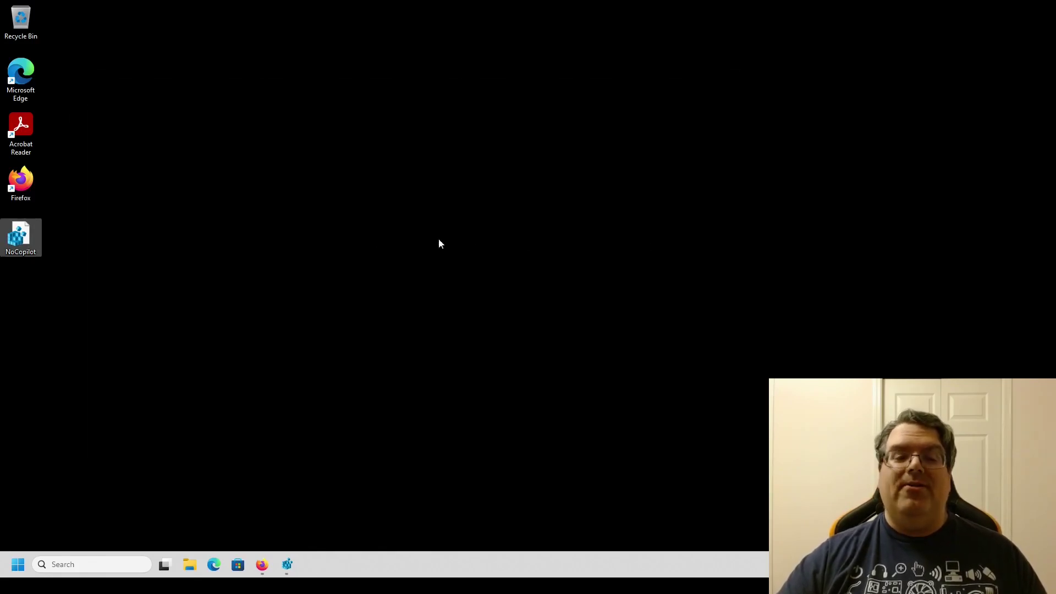
pyautogui.click(297, 216)
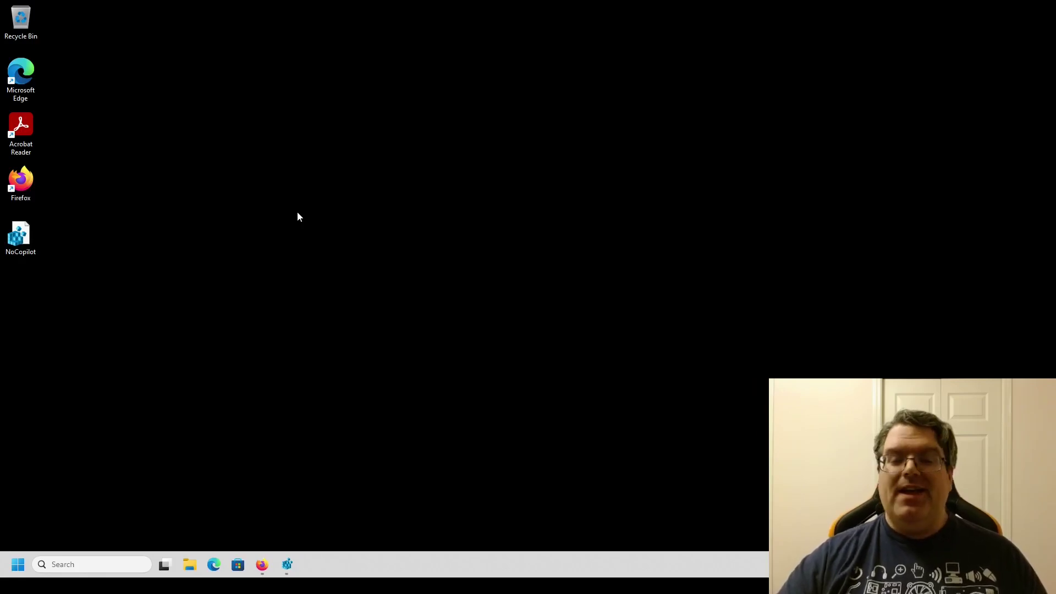
pyautogui.click(290, 562)
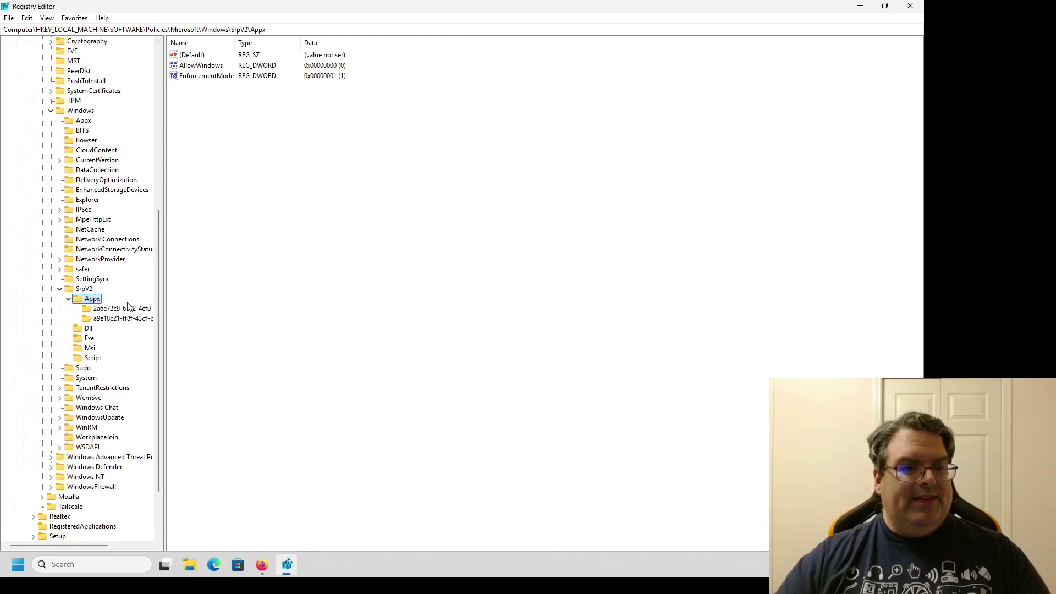
pyautogui.click(288, 567)
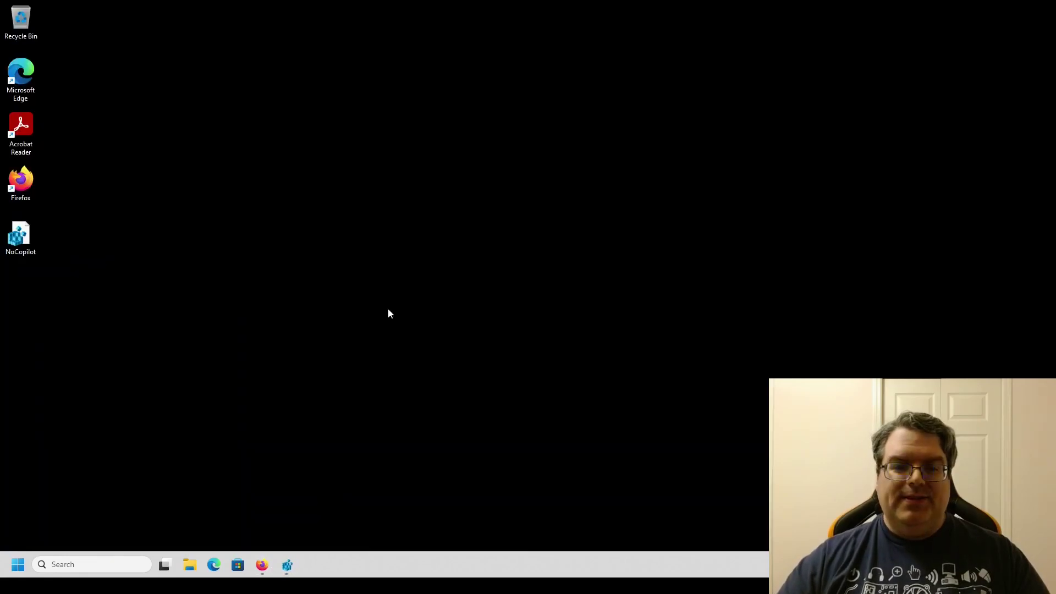